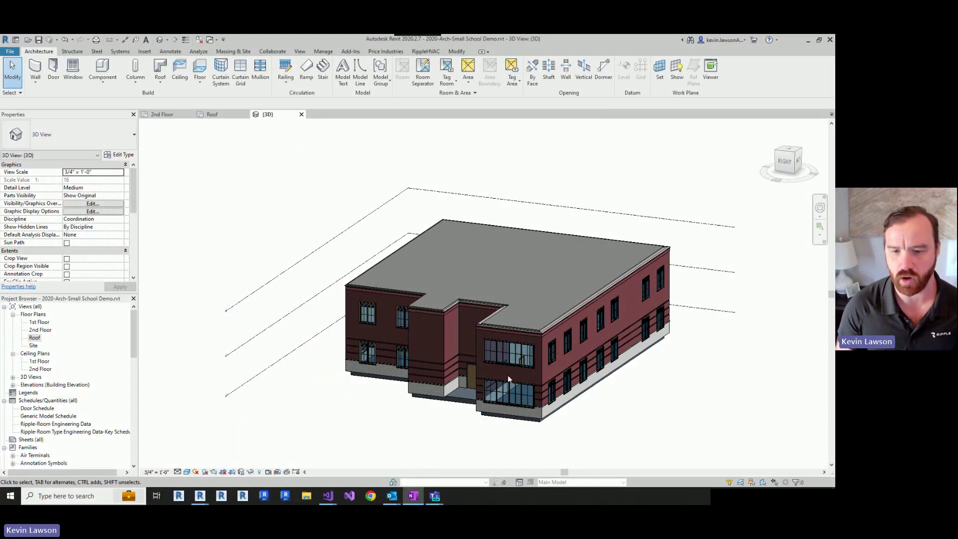
# Step: Open the 2nd Floor plan and run Engineering On Demand to design the HVAC system and import its placement blocks
pyautogui.doubleClick(40, 331)
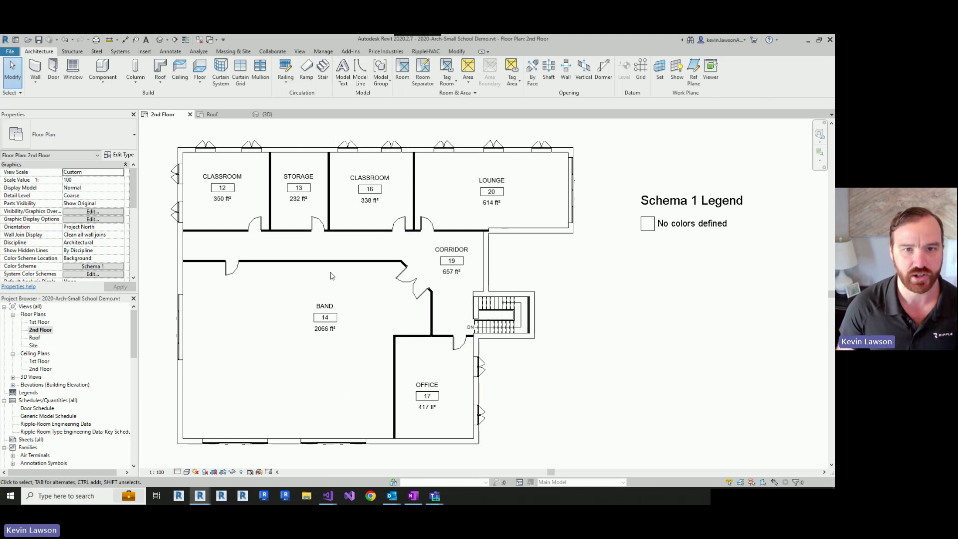
pyautogui.click(350, 51)
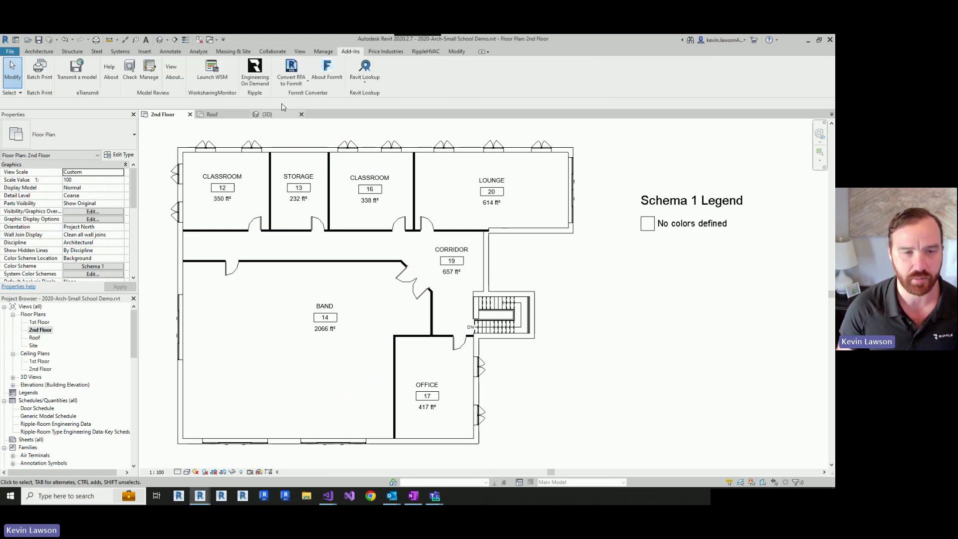
pyautogui.click(264, 81)
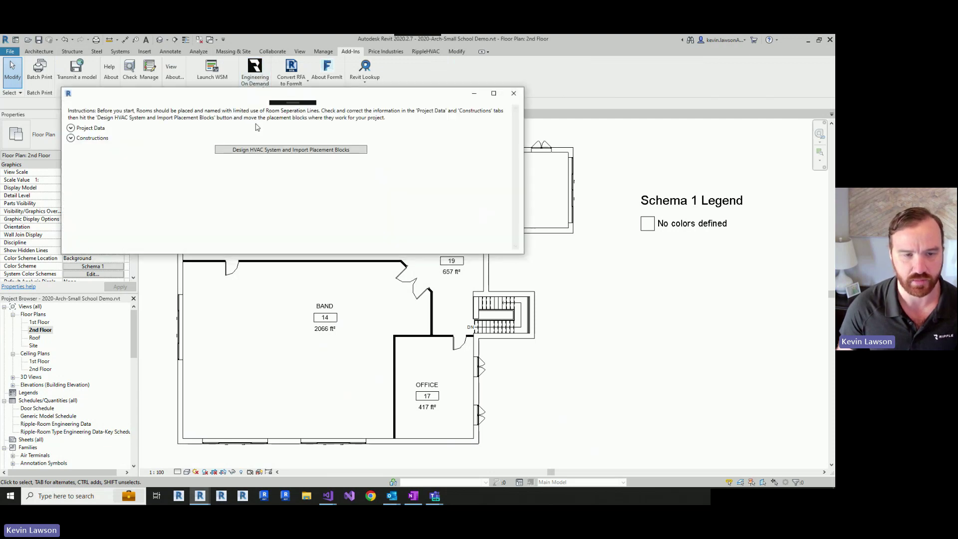
pyautogui.click(256, 152)
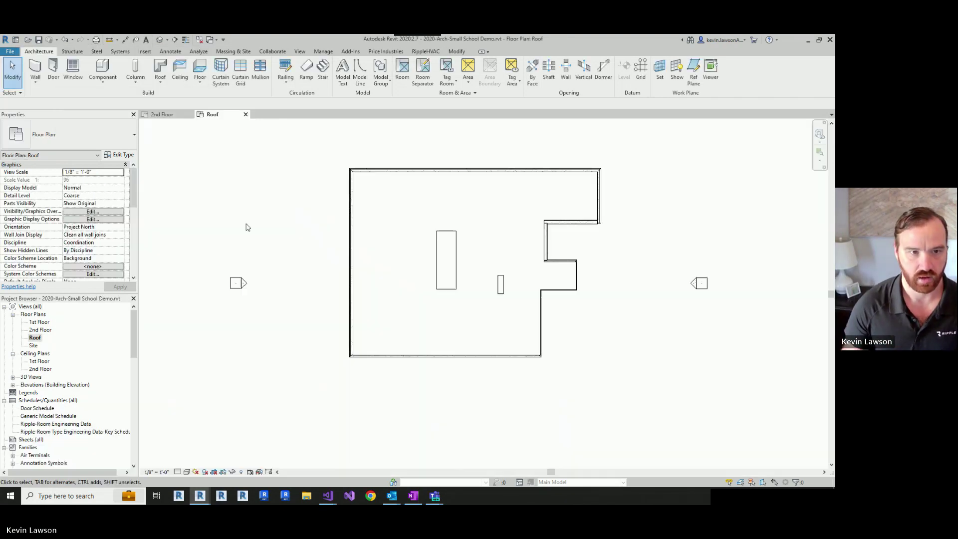
# Step: Examine the imported air handling unit and shaft blocks on the roof in the default 3D view
pyautogui.click(160, 40)
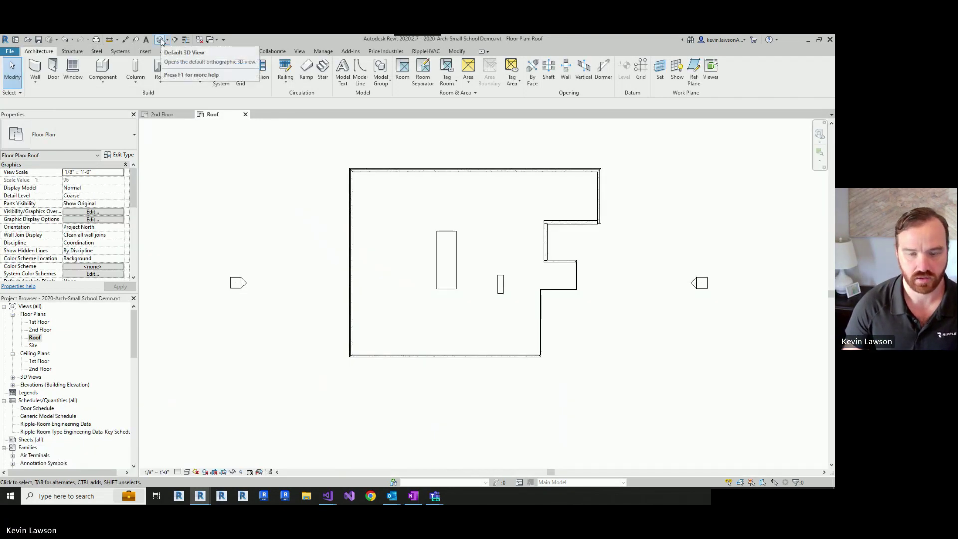
pyautogui.scroll(3, 500, 281)
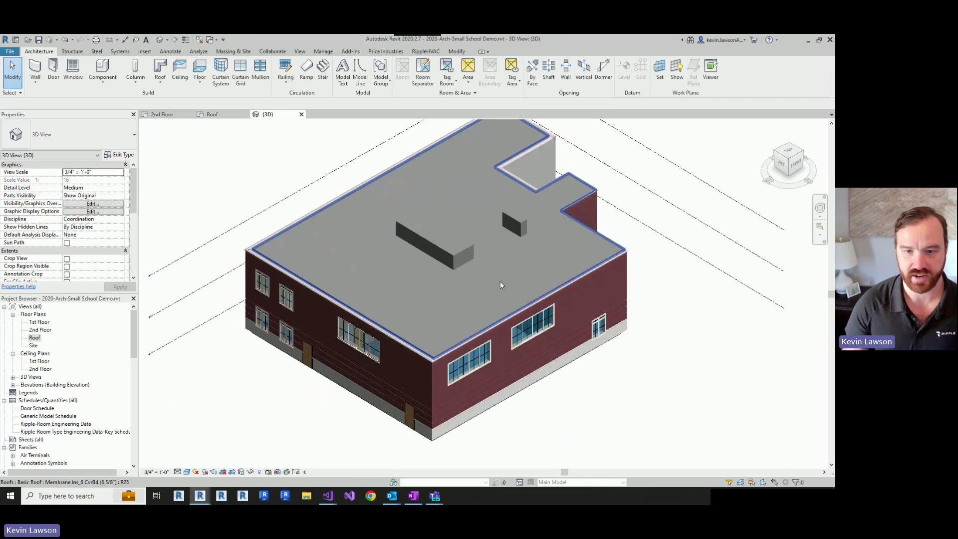
pyautogui.click(454, 249)
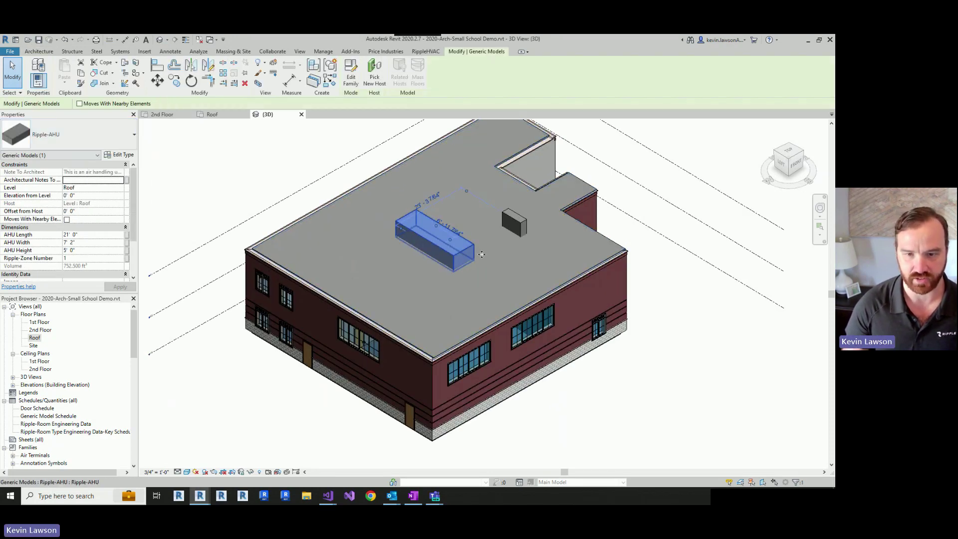
pyautogui.click(527, 228)
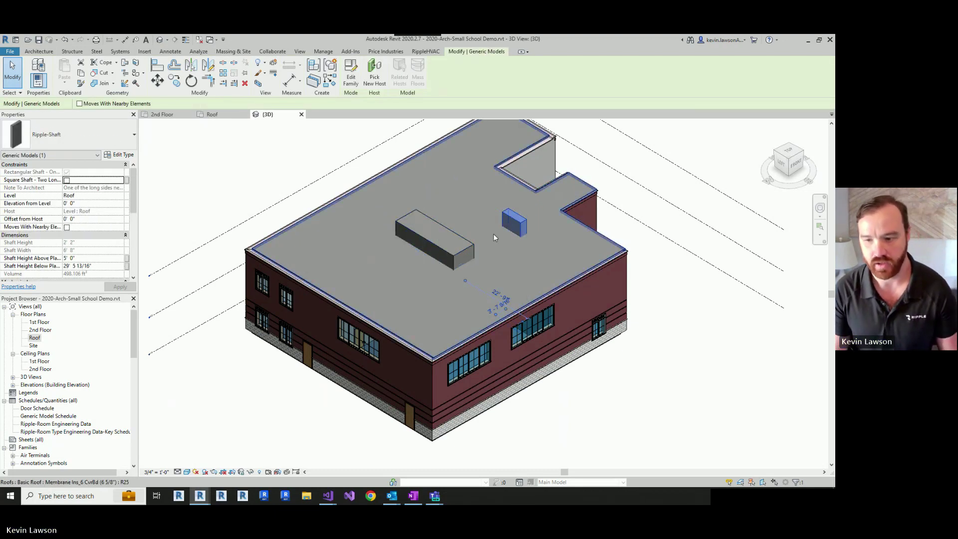
pyautogui.click(438, 237)
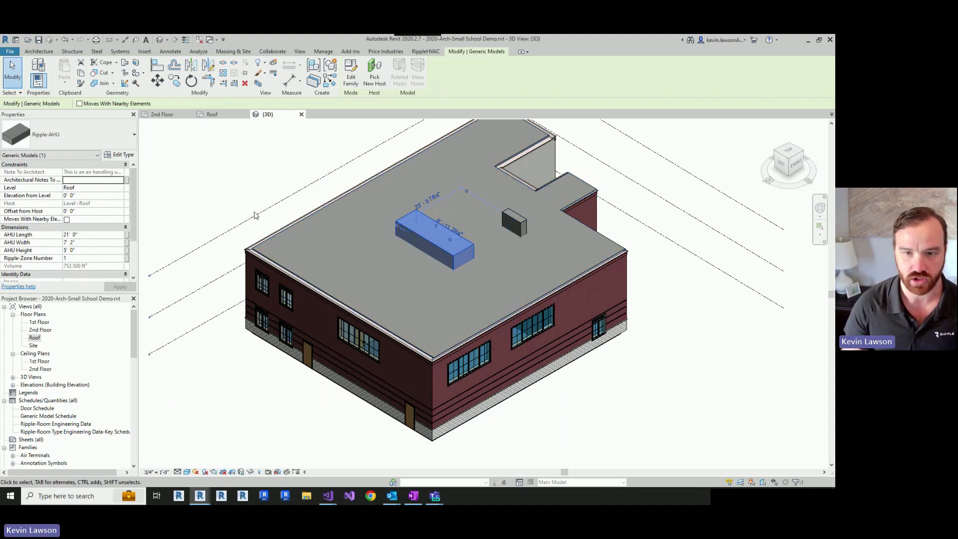
# Step: On the 2nd Floor plan, rotate the shaft block a quarter turn and fit it into the Band room corner above the Office
pyautogui.doubleClick(42, 330)
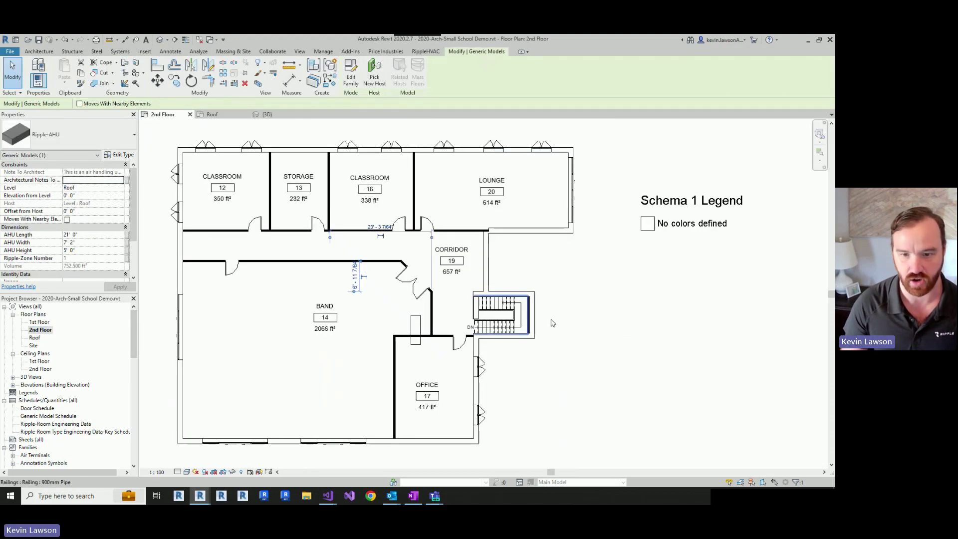
pyautogui.click(415, 329)
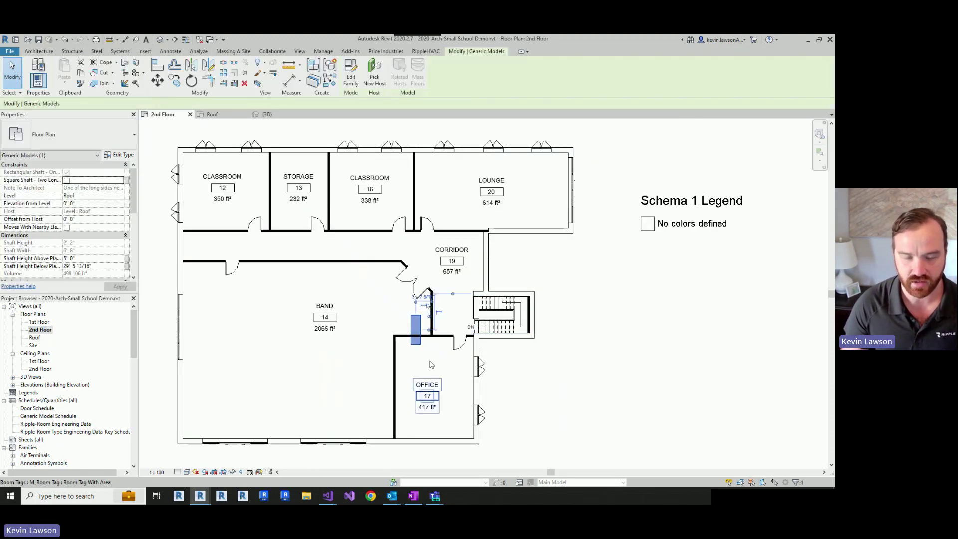
pyautogui.scroll(2, 401, 324)
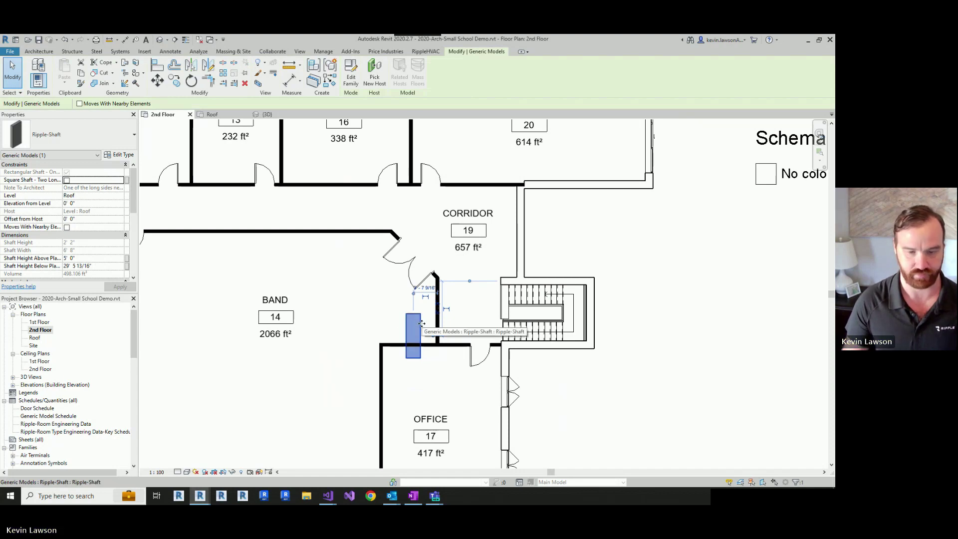
pyautogui.moveTo(416, 323); pyautogui.dragTo(414, 342)
pyautogui.press('space')
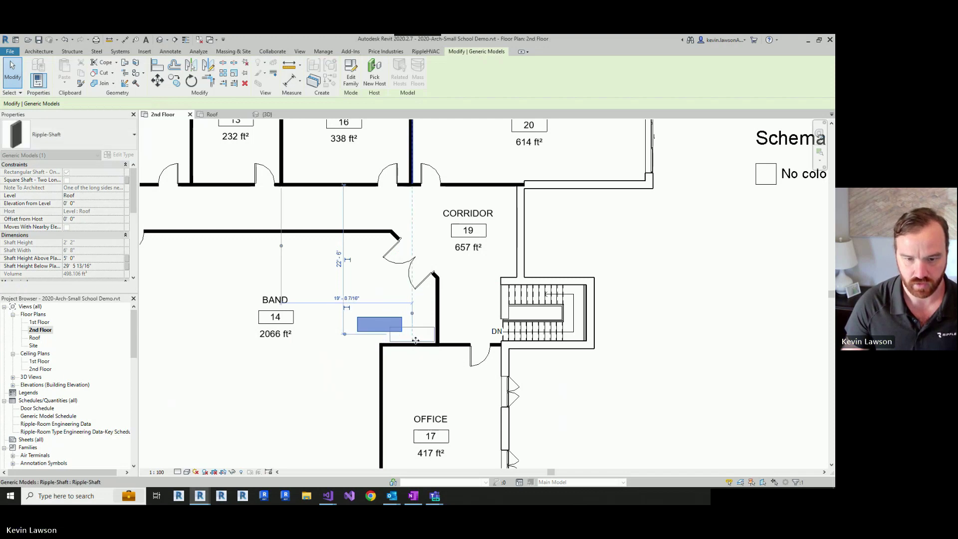
pyautogui.scroll(5, 415, 345)
pyautogui.moveTo(387, 311); pyautogui.dragTo(392, 317)
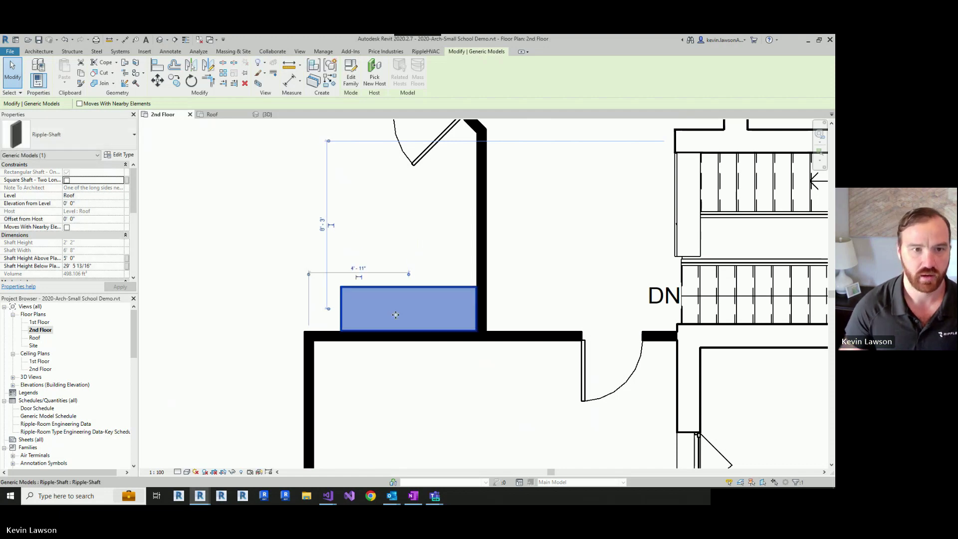
# Step: Draw walls along the open sides of the shaft to enclose it in the Band room corner
pyautogui.click(39, 52)
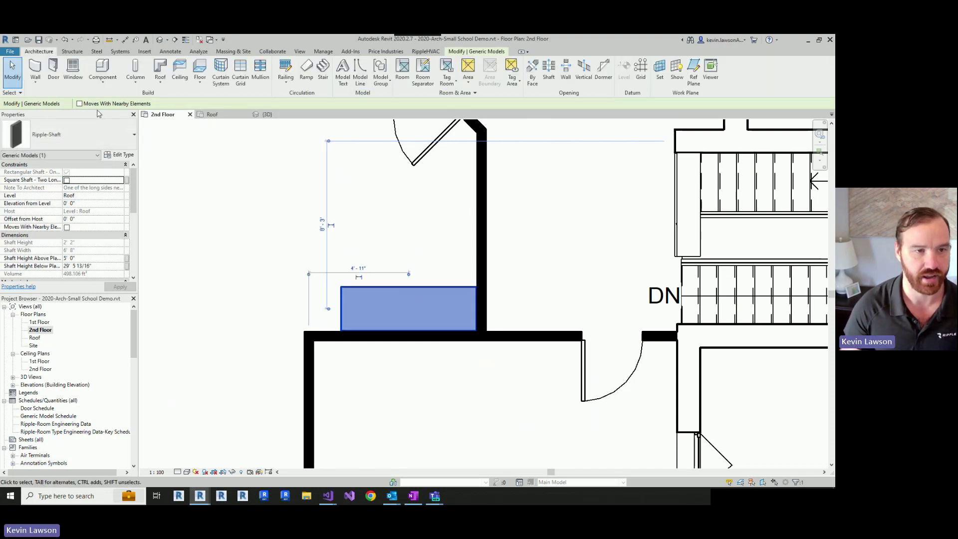
pyautogui.click(34, 70)
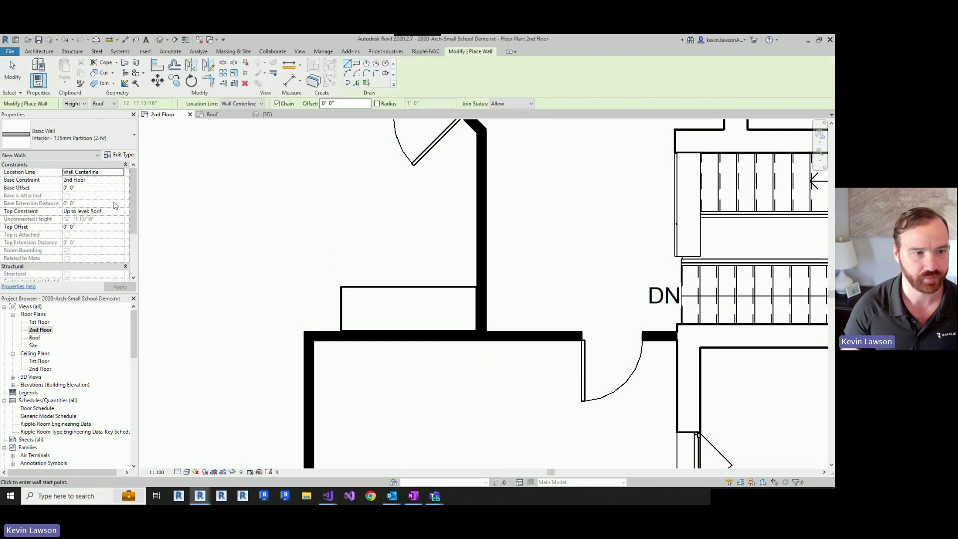
pyautogui.press('Escape')
pyautogui.click(351, 280)
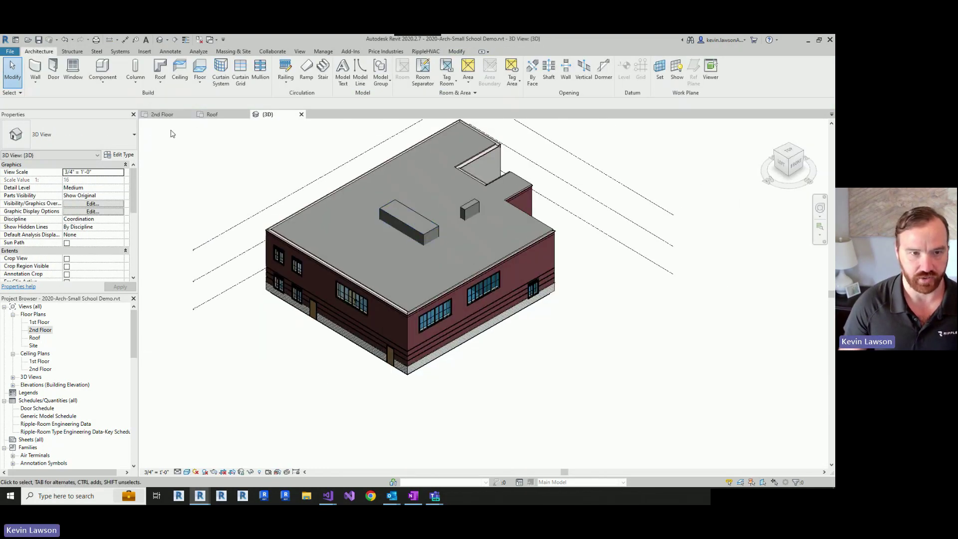
# Step: On the Roof plan, rotate the air handling unit block a quarter turn and shift it slightly away from the shaft
pyautogui.click(212, 115)
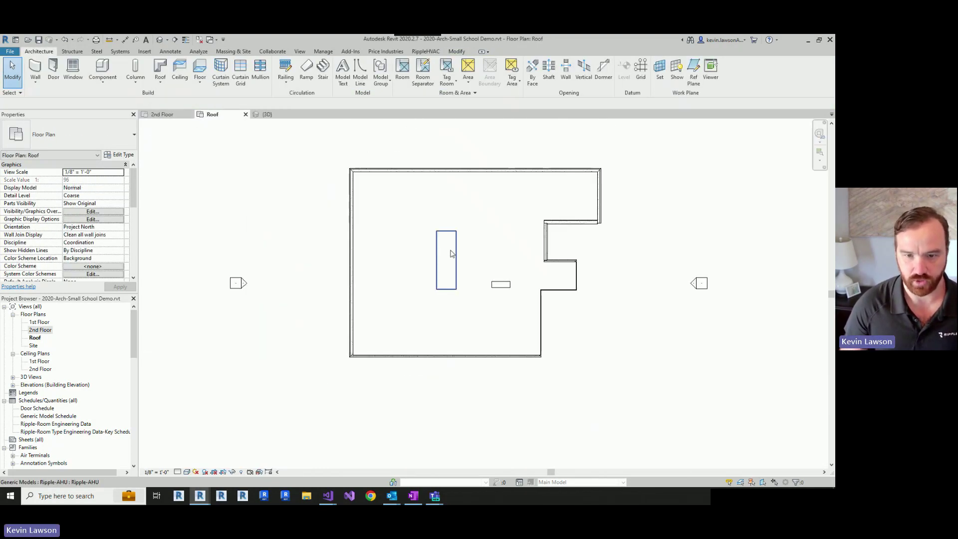
pyautogui.click(449, 256)
pyautogui.moveTo(452, 265); pyautogui.dragTo(441, 264)
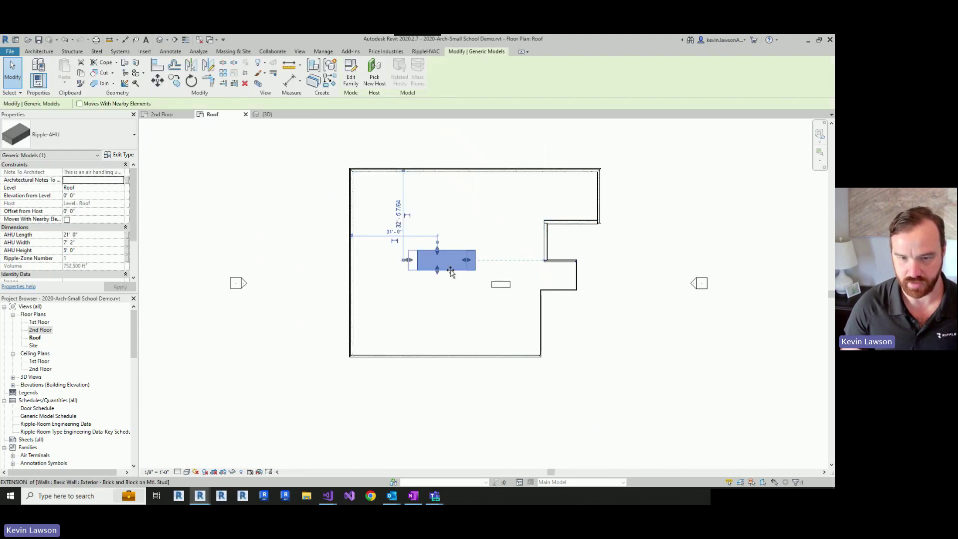
pyautogui.click(588, 335)
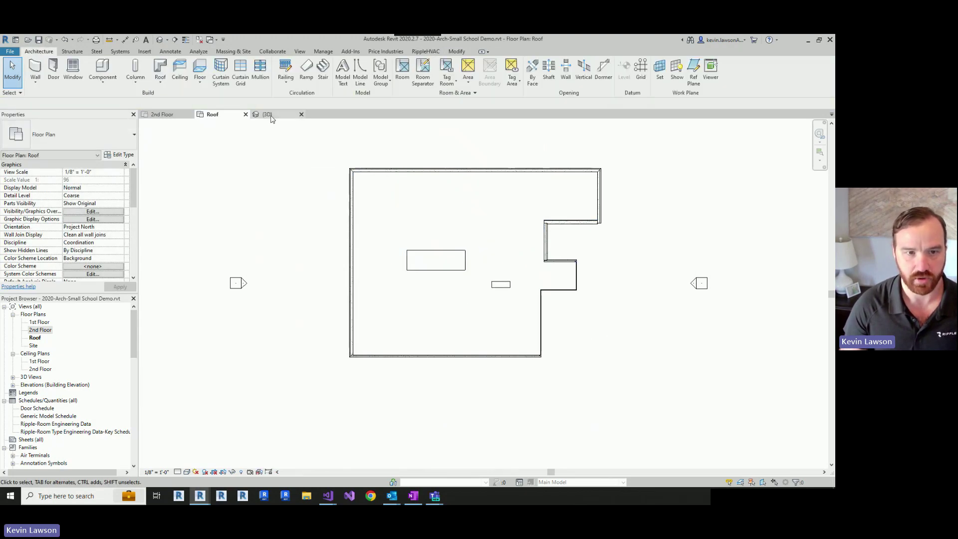
# Step: Inspect the repositioned air handling unit and shaft in 3D, and the enclosed shaft on the 2nd Floor plan
pyautogui.click(267, 114)
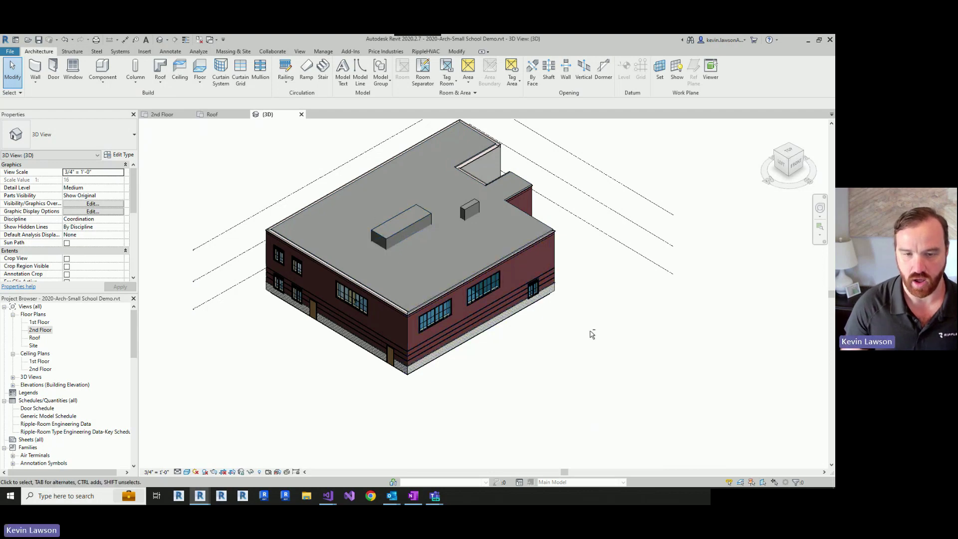
pyautogui.keyDown('shift'); pyautogui.moveTo(591, 335); pyautogui.dragTo(470, 227, button='middle'); pyautogui.keyUp('shift')
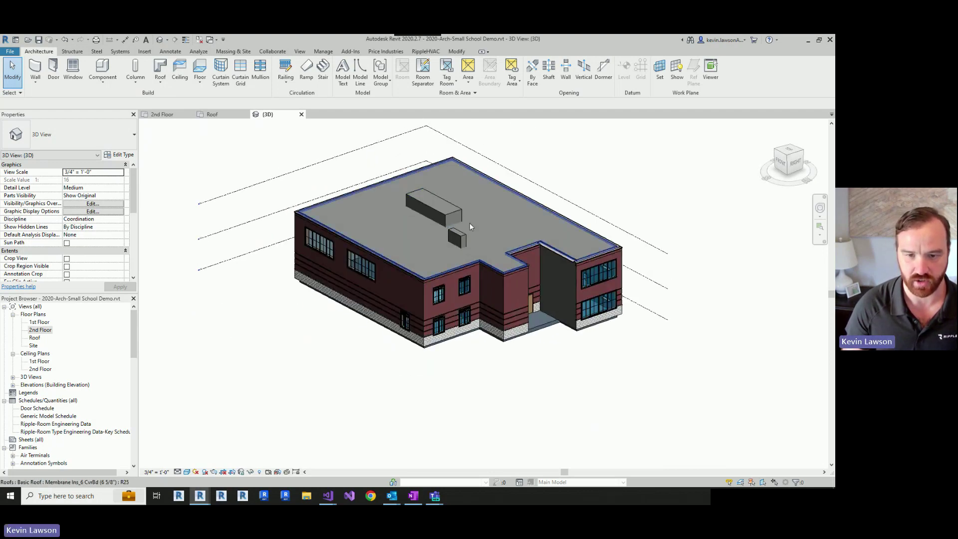
pyautogui.click(162, 114)
pyautogui.scroll(2, 436, 320)
pyautogui.click(434, 310)
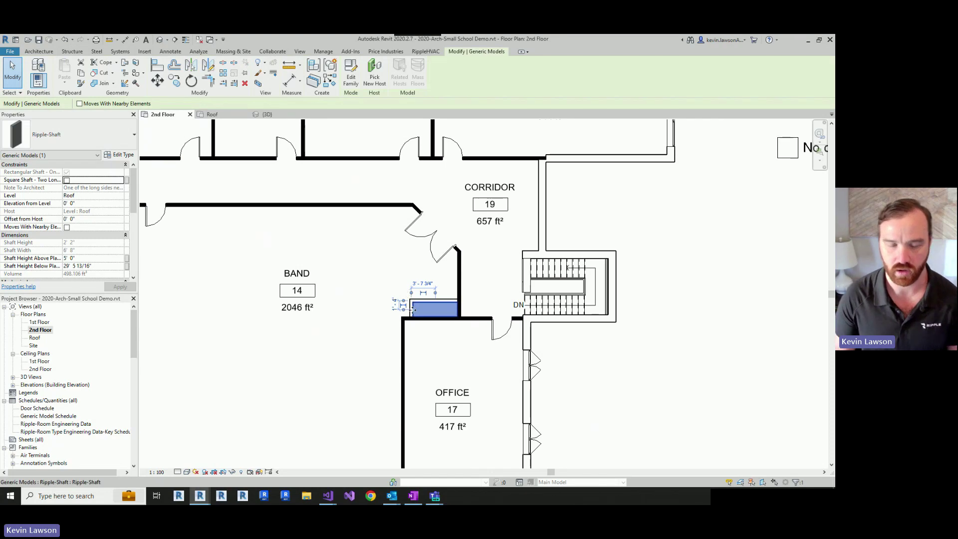
pyautogui.scroll(2, 416, 311)
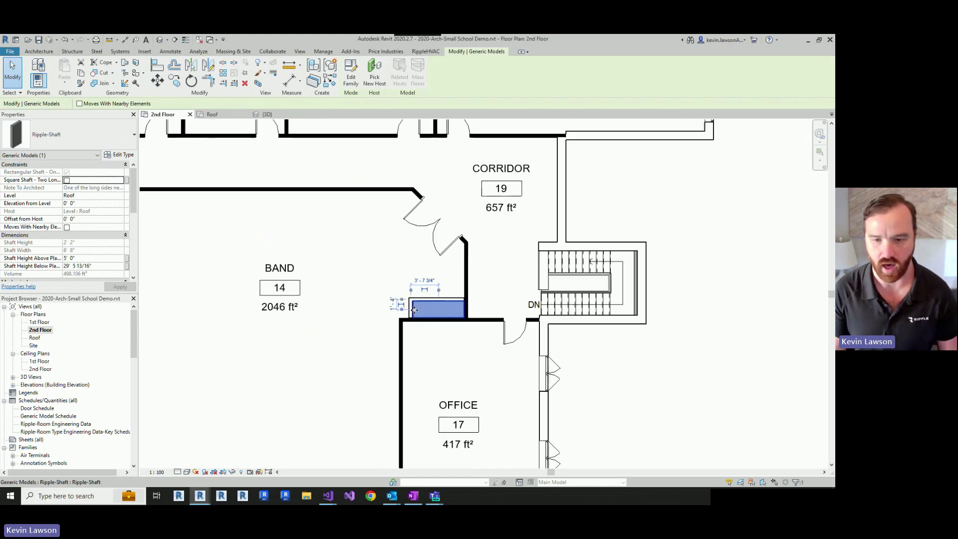
pyautogui.click(670, 200)
pyautogui.scroll(-3, 433, 305)
pyautogui.press('z')
pyautogui.press('f')
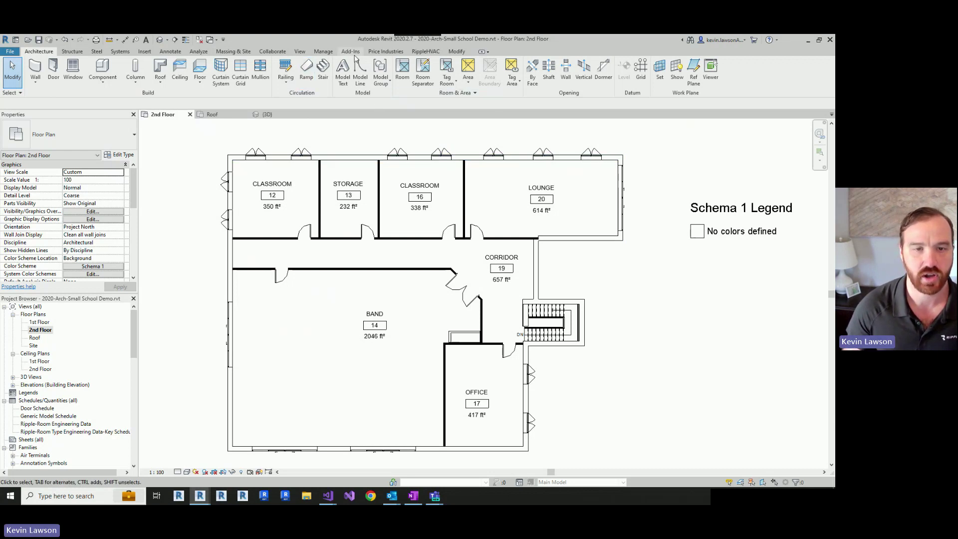
# Step: In the advanced energy settings' schematic types, set the exterior windows to 1/8 in Pilkington single glazing (U=0.6, SHGC=0.86)
pyautogui.click(199, 51)
pyautogui.click(769, 73)
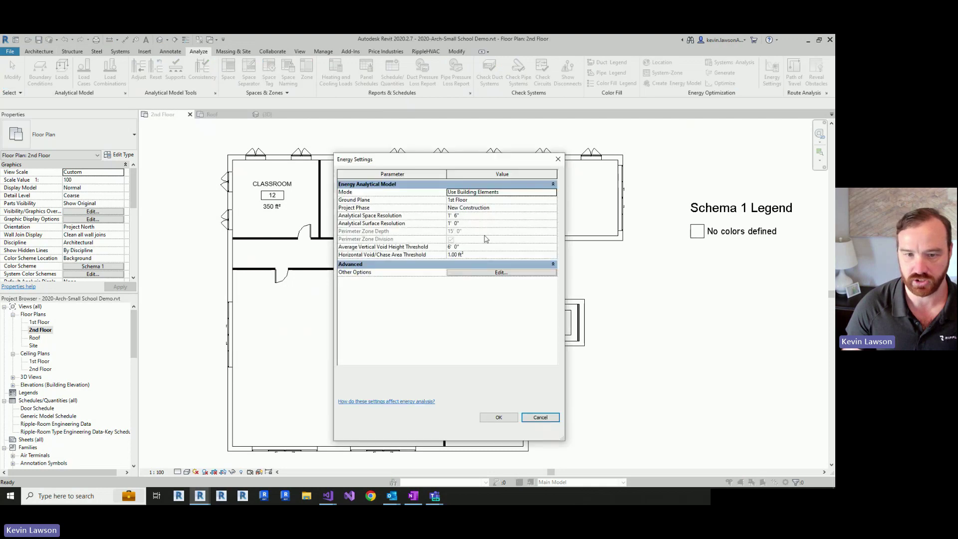
pyautogui.click(470, 281)
pyautogui.click(549, 314)
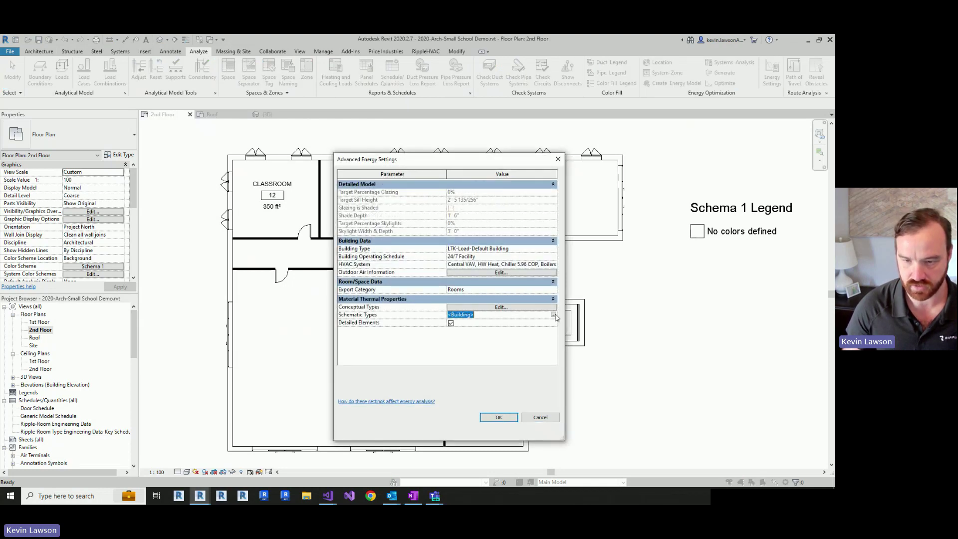
pyautogui.click(552, 314)
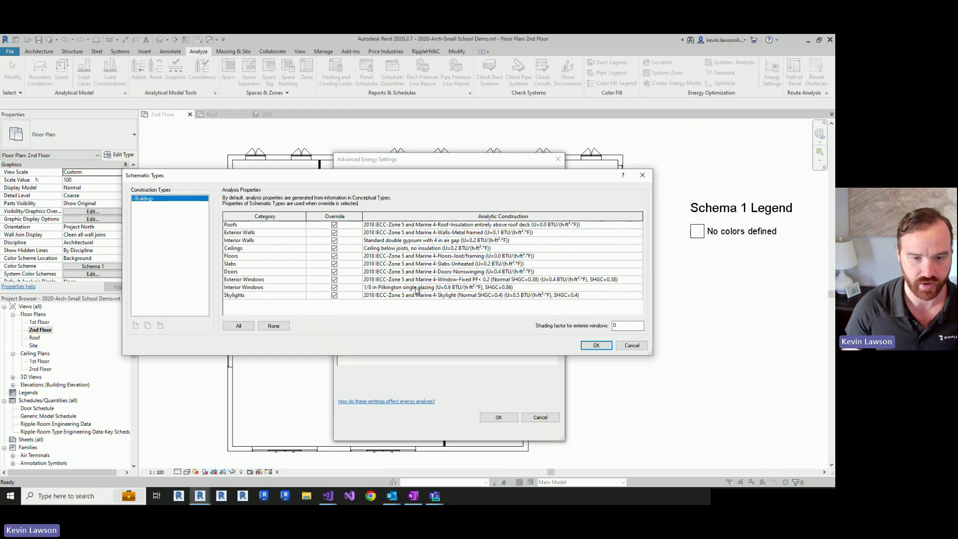
pyautogui.click(433, 280)
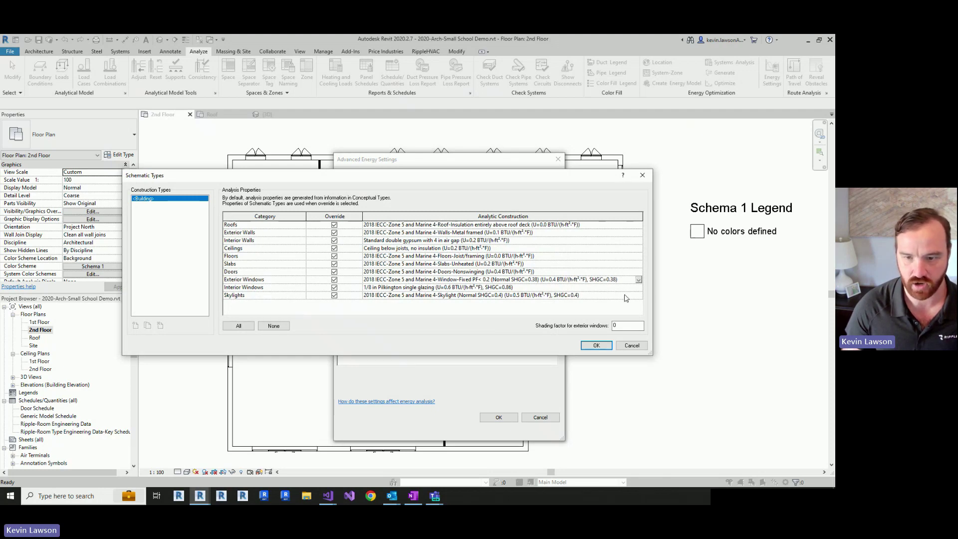
pyautogui.click(639, 280)
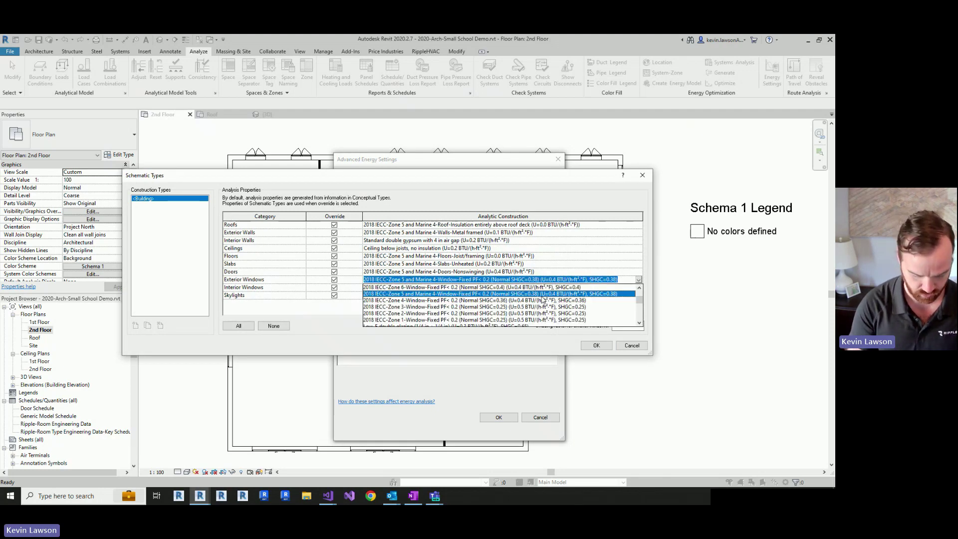
pyautogui.write('1/8')
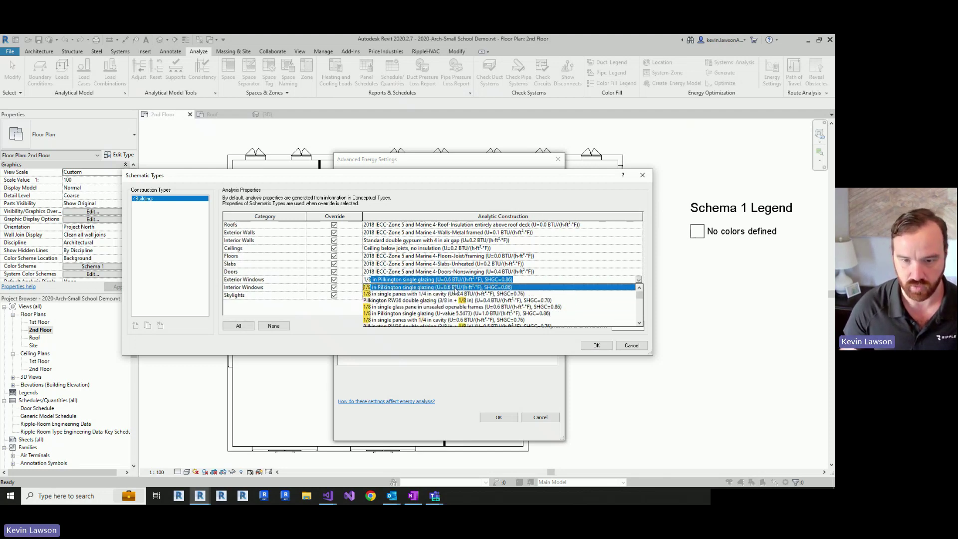
pyautogui.click(455, 288)
pyautogui.click(593, 345)
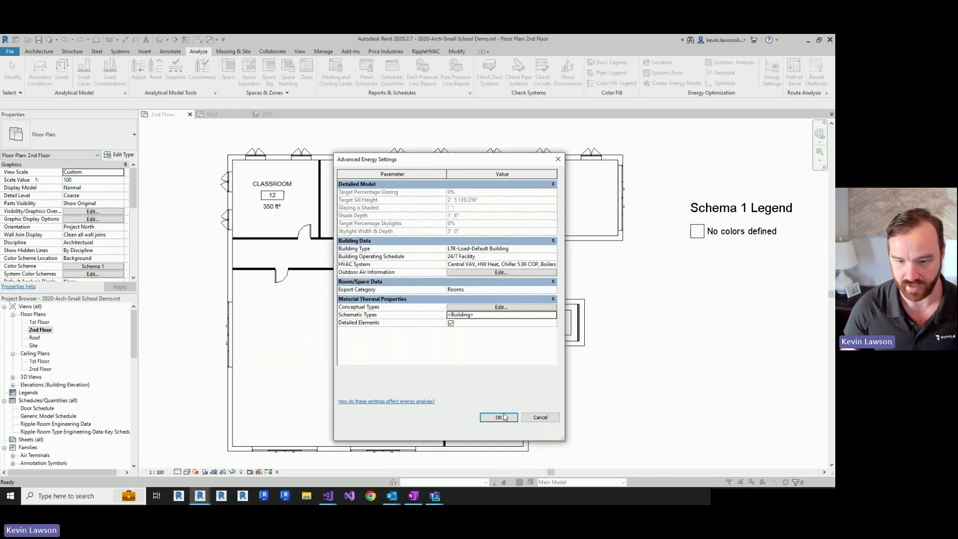
pyautogui.click(498, 417)
pyautogui.click(499, 416)
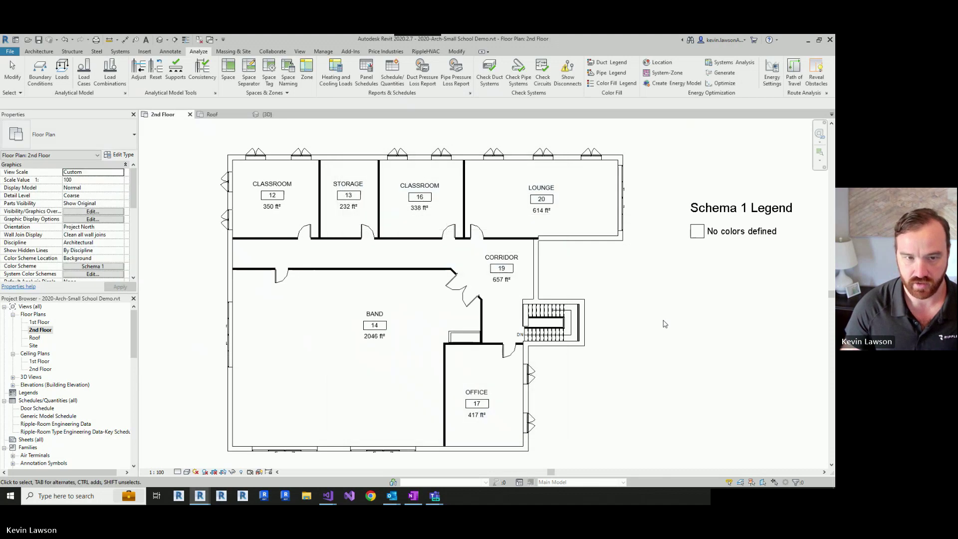
# Step: Run the Engineering On Demand add-in to design the HVAC system and import its placement blocks
pyautogui.click(349, 51)
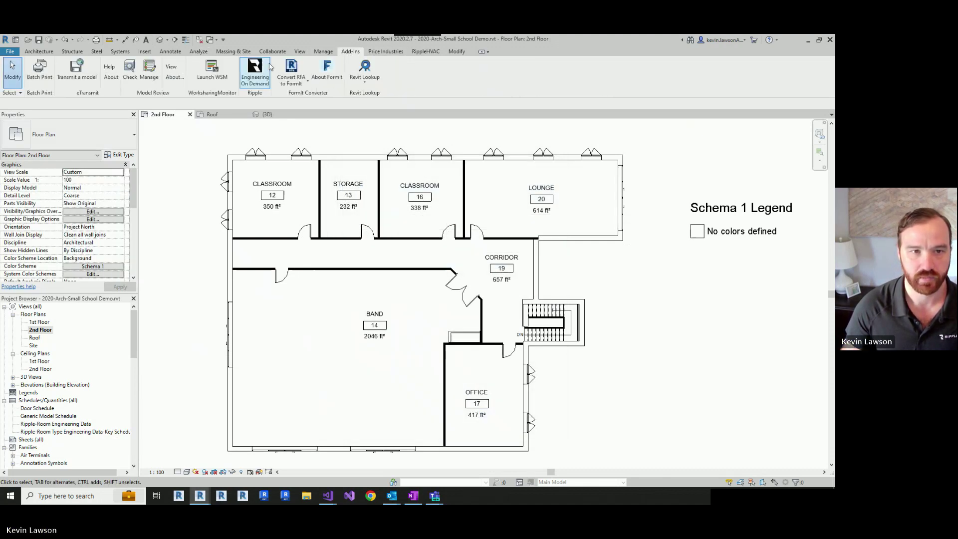
pyautogui.click(256, 75)
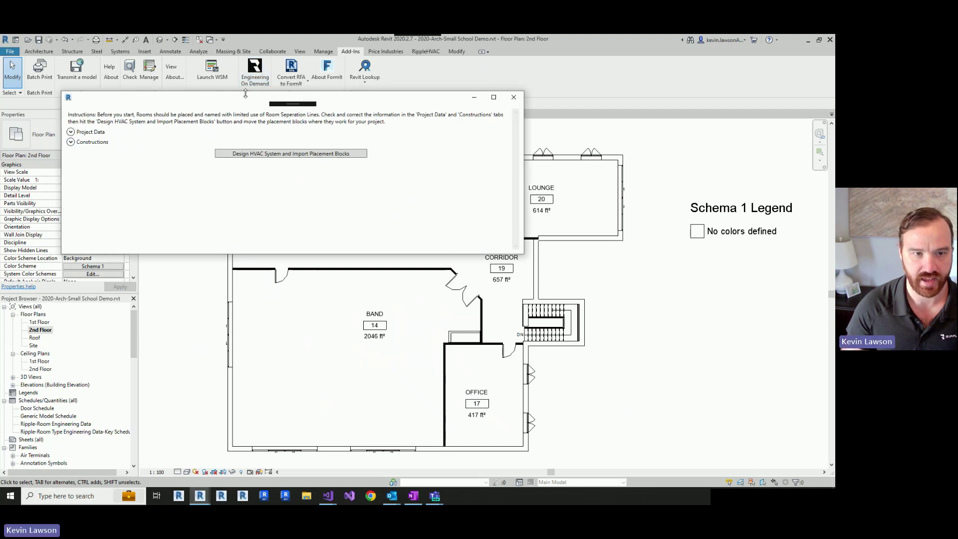
pyautogui.click(259, 157)
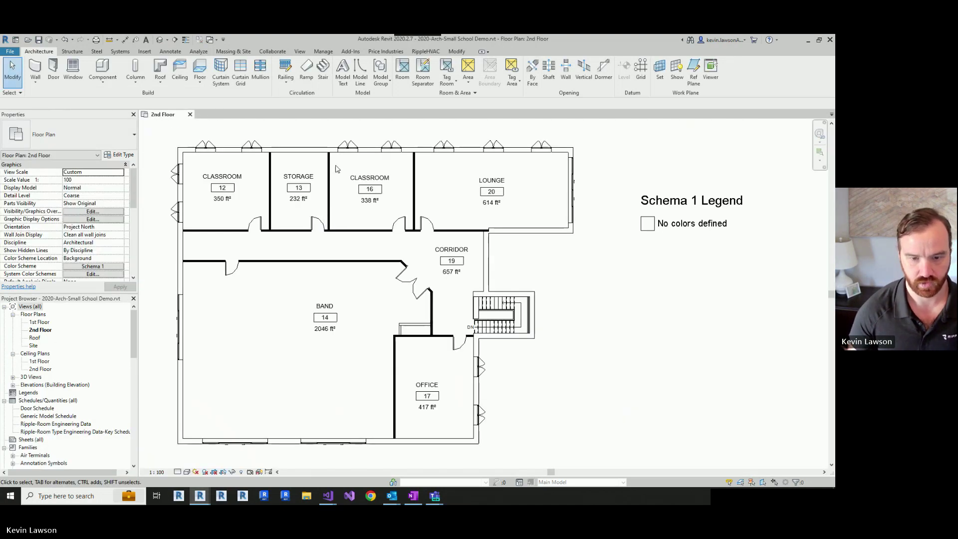
# Step: On the 2nd Floor plan, nudge the shaft block out of the Band room's corridor wall until its end sits flush with the wall face
pyautogui.scroll(3, 417, 324)
pyautogui.click(416, 338)
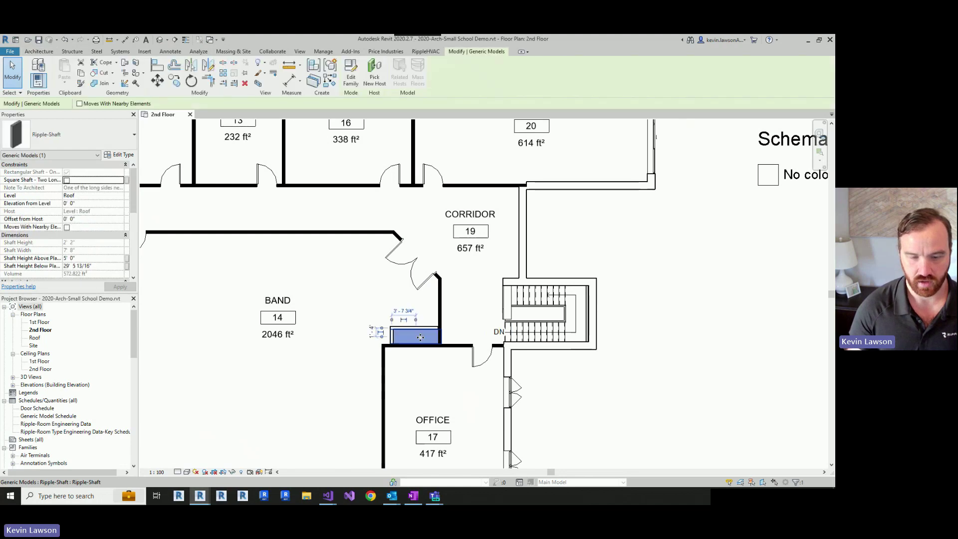
pyautogui.scroll(5, 418, 337)
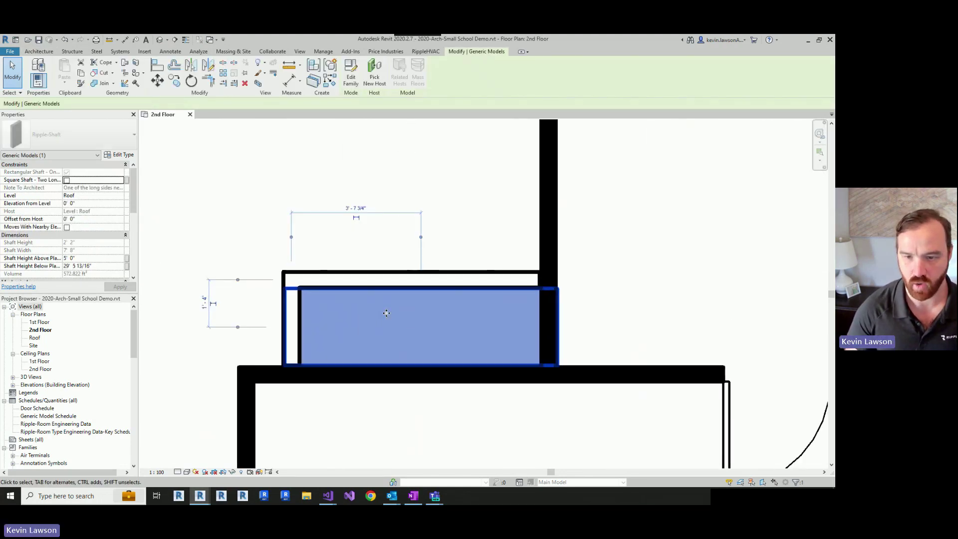
pyautogui.press('Left')
pyautogui.press('Left')
pyautogui.press('Left')
pyautogui.press('Left')
pyautogui.press('Left')
pyautogui.press('Left')
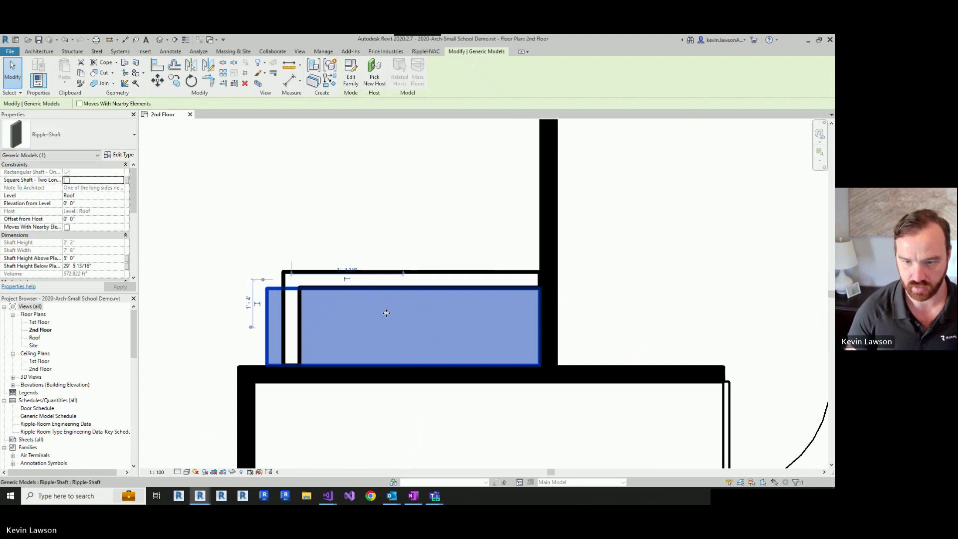
pyautogui.click(284, 238)
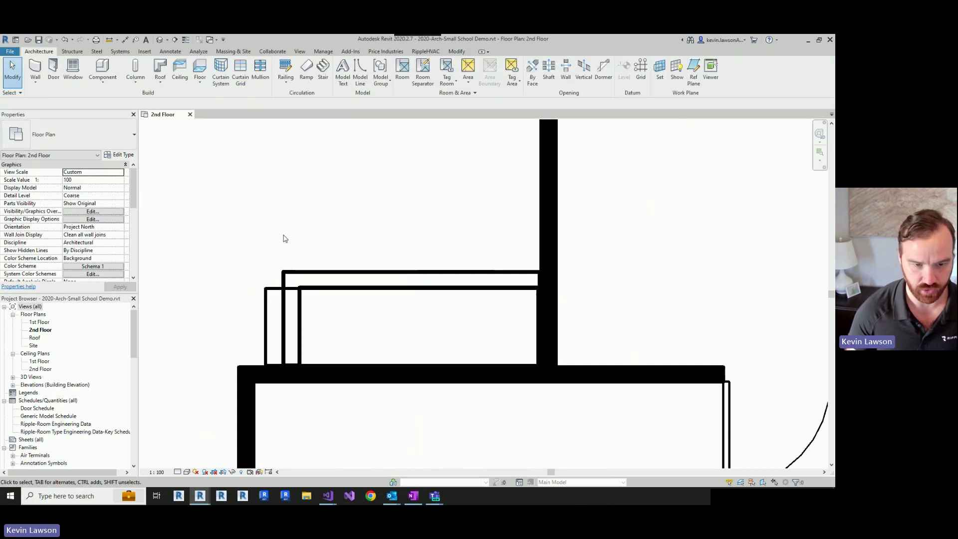
# Step: Move the short enclosing wall outward so it sits against the open end of the shifted shaft
pyautogui.click(289, 278)
pyautogui.moveTo(273, 279); pyautogui.dragTo(230, 279)
pyautogui.click(212, 208)
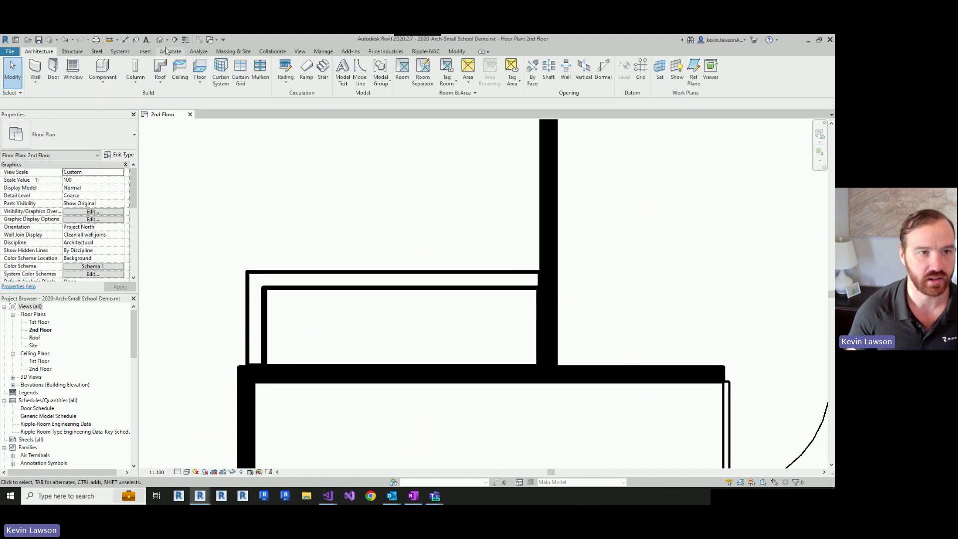
# Step: Inspect the air handling unit block and the shaft on the roof in 3D
pyautogui.click(161, 40)
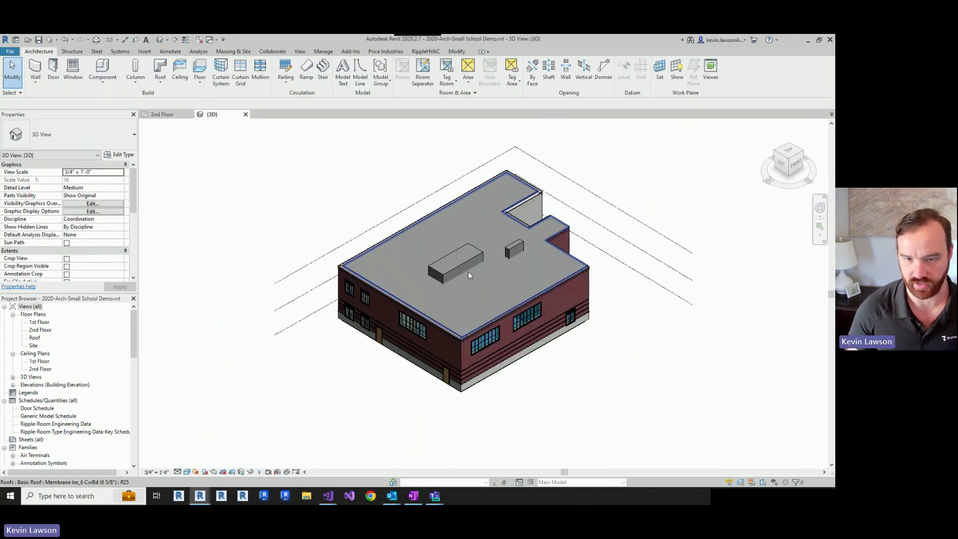
pyautogui.click(460, 269)
pyautogui.press('Escape')
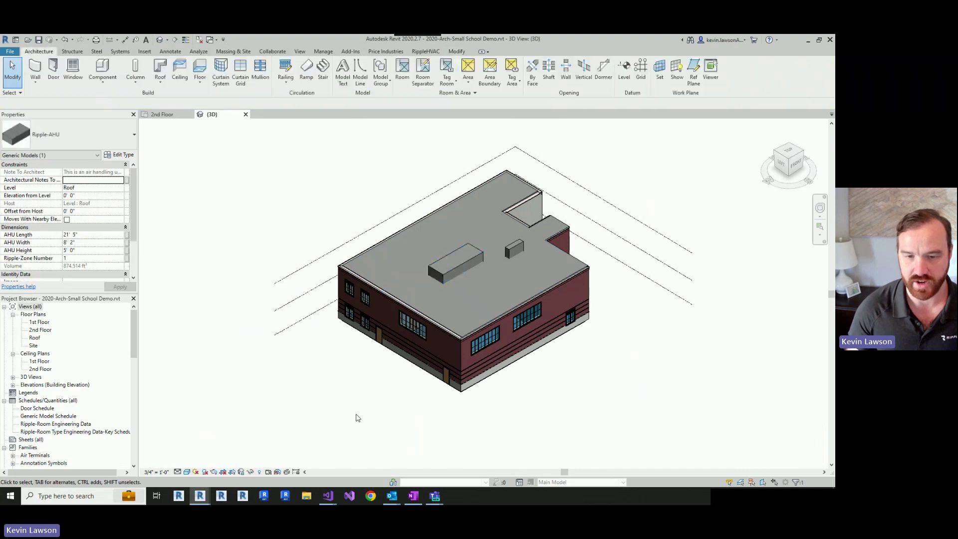
pyautogui.scroll(3, 489, 234)
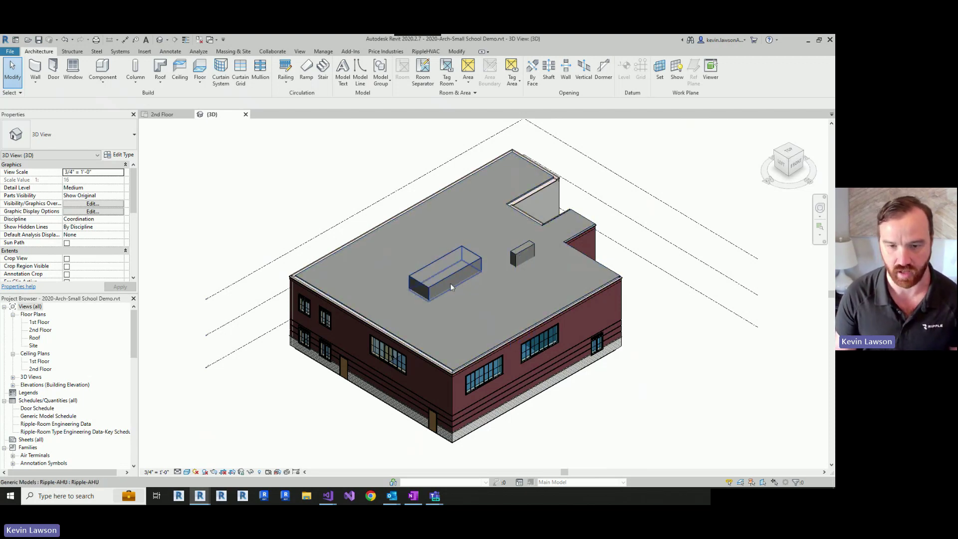
pyautogui.click(341, 313)
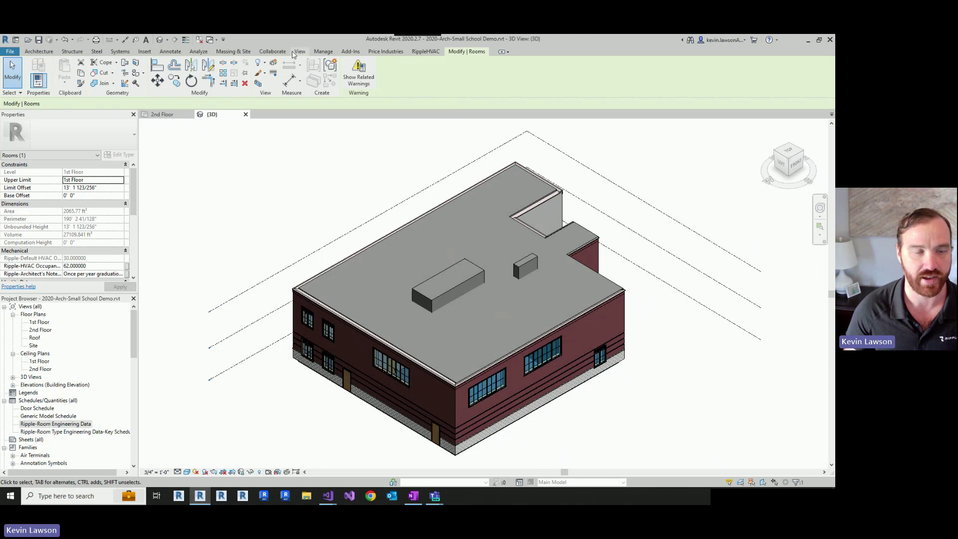
# Step: Open the Engineering On Demand add-in's project data and mark the location and orientation item as done
pyautogui.click(350, 51)
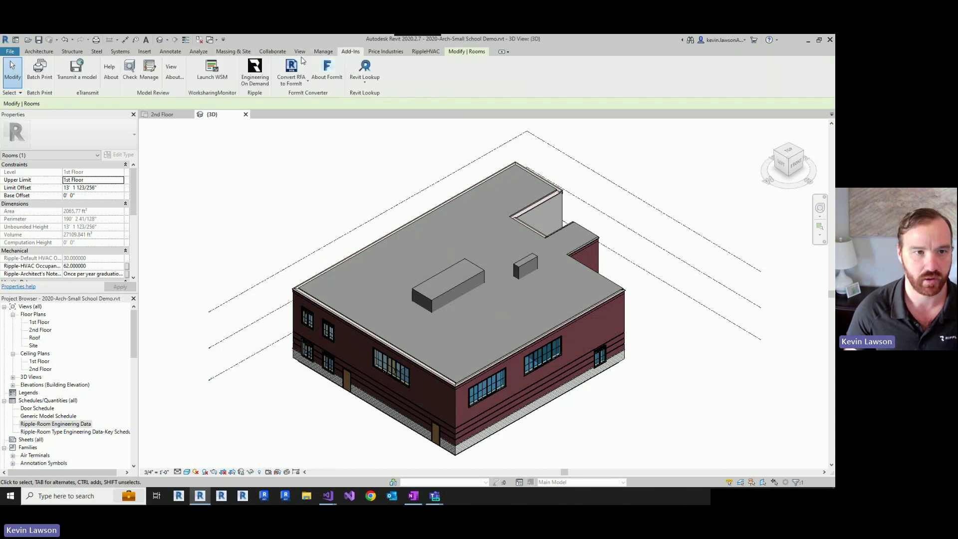
pyautogui.click(256, 70)
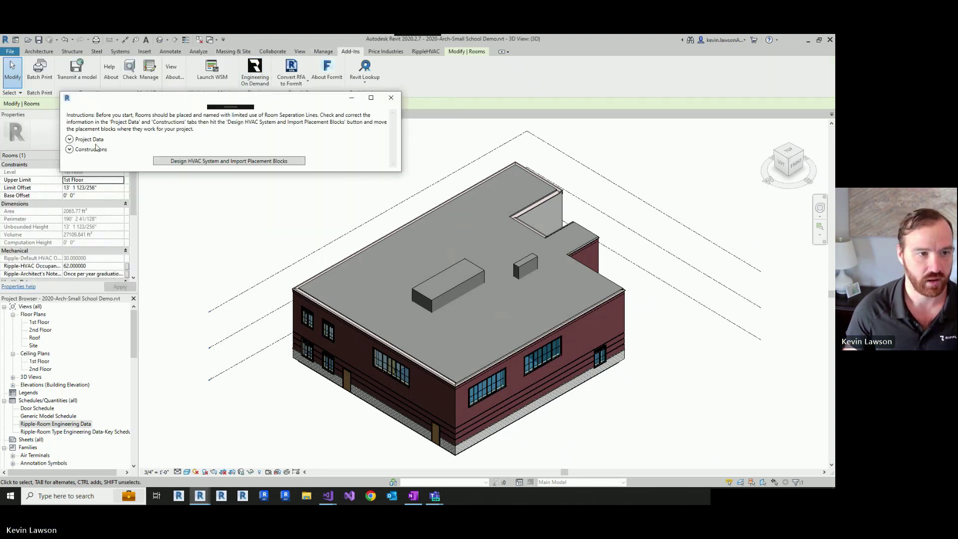
pyautogui.click(92, 142)
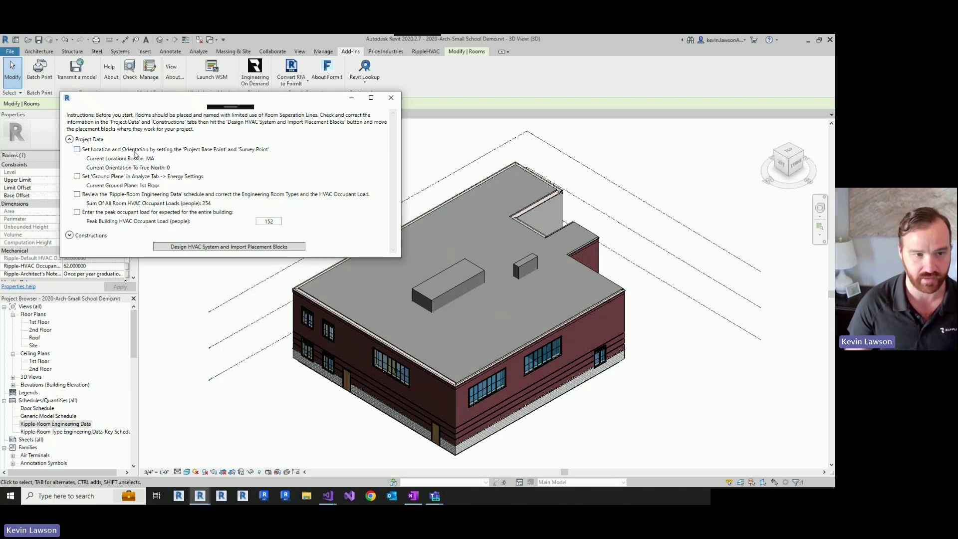
pyautogui.click(83, 150)
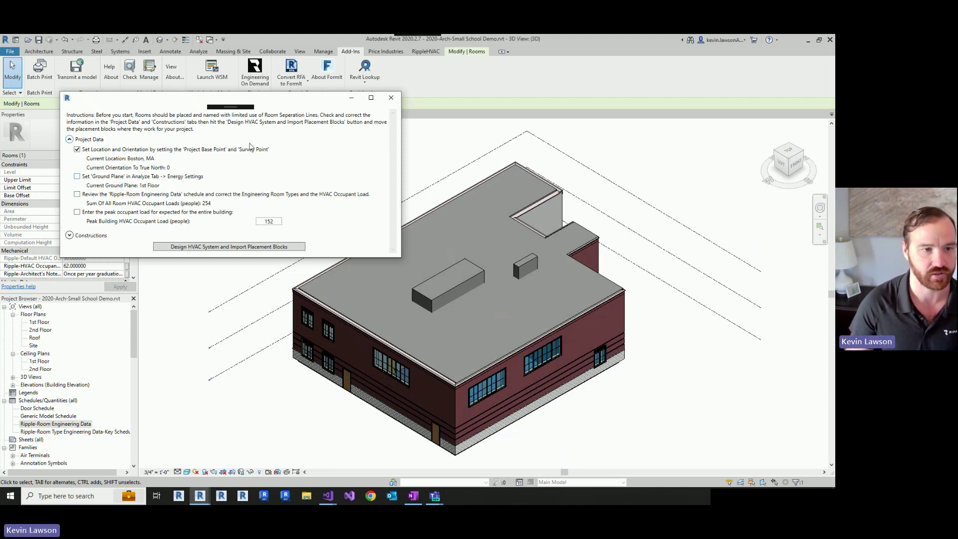
pyautogui.moveTo(208, 103); pyautogui.dragTo(206, 114)
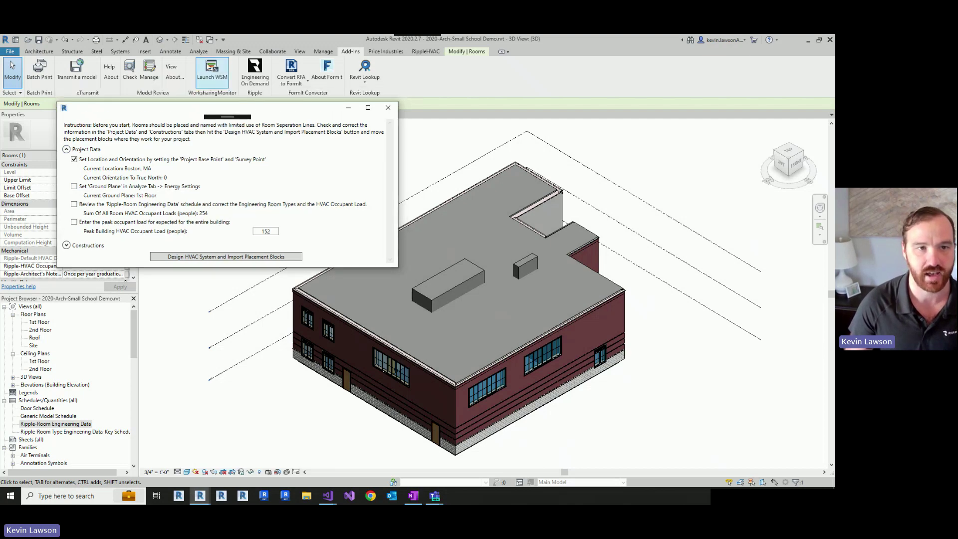
# Step: Set the ground plane to 1st Floor in the energy settings and return to the add-in's project data checklist
pyautogui.click(199, 51)
pyautogui.click(772, 72)
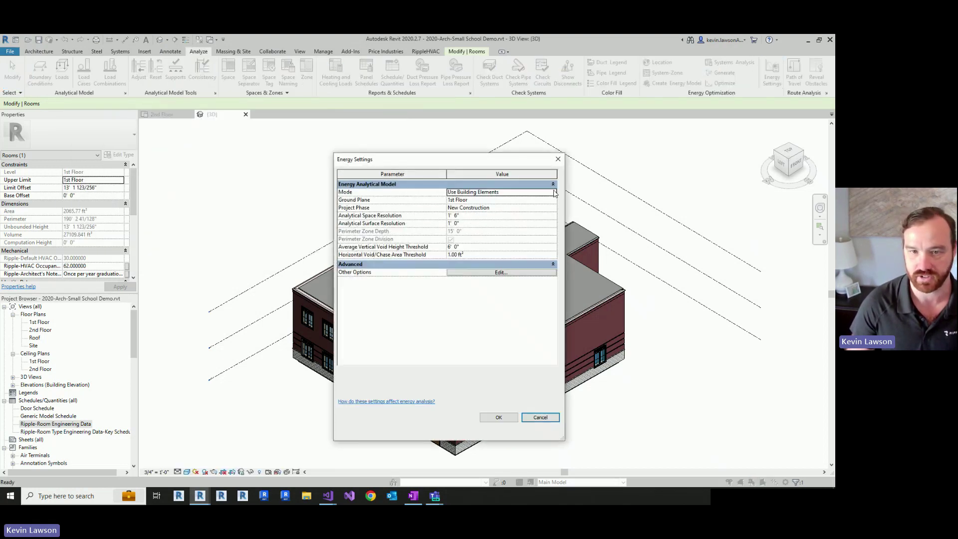
pyautogui.click(512, 200)
pyautogui.click(553, 200)
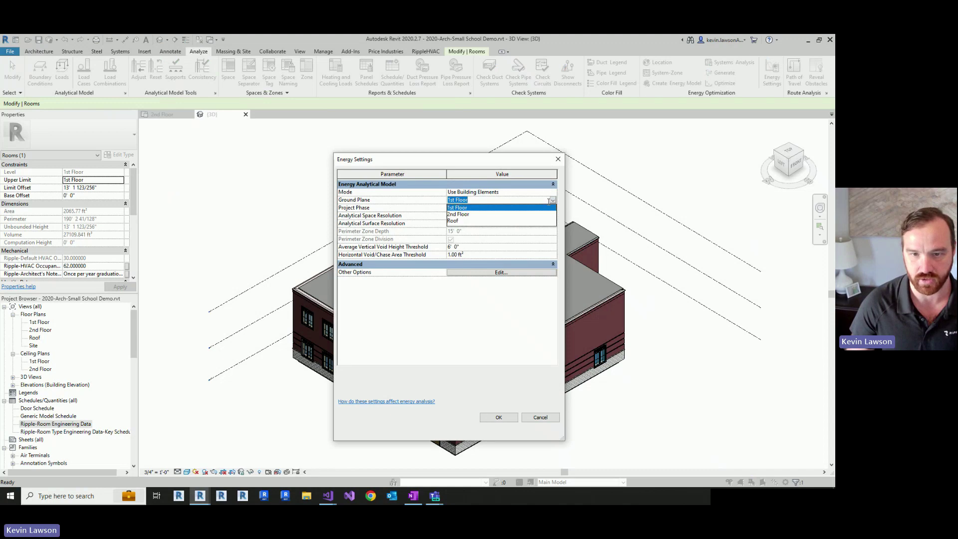
pyautogui.click(463, 208)
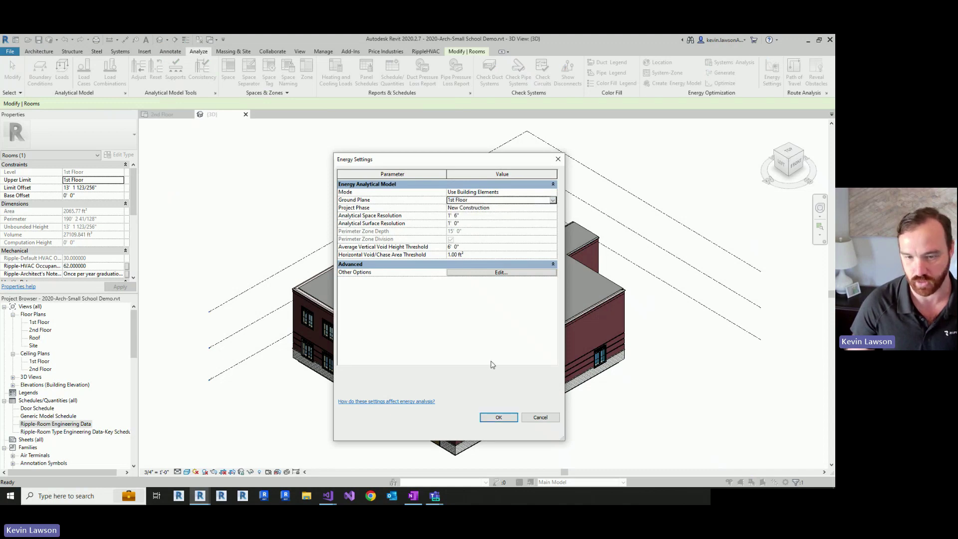
pyautogui.click(497, 418)
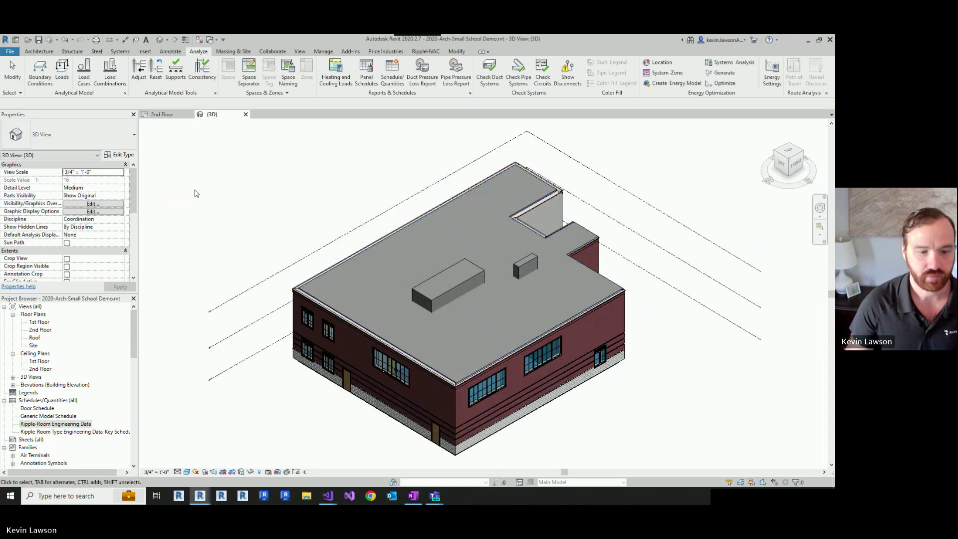
pyautogui.moveTo(210, 496)
pyautogui.click(246, 456)
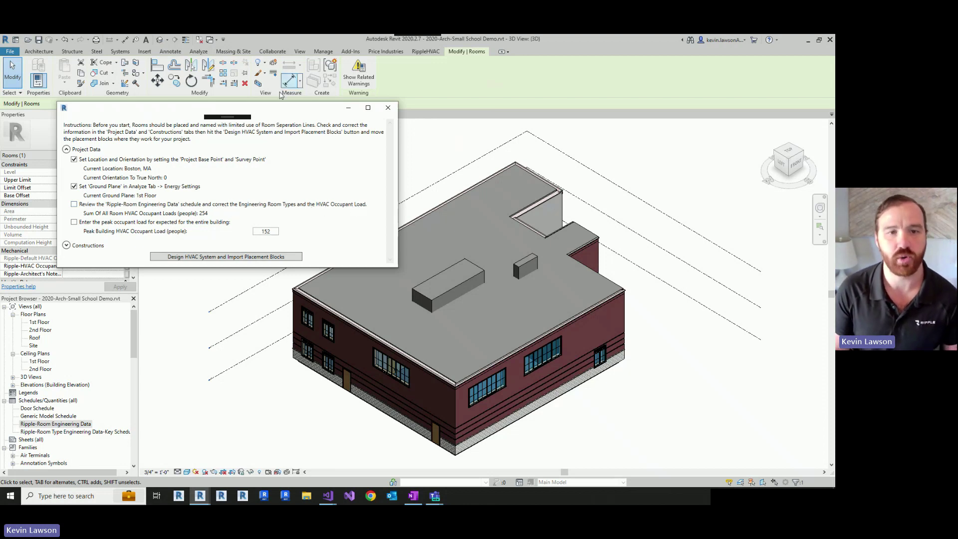
# Step: Open the Ripple room type and room engineering data schedules and review the Gym's engineering room type and HVAC occupant load
pyautogui.click(62, 425)
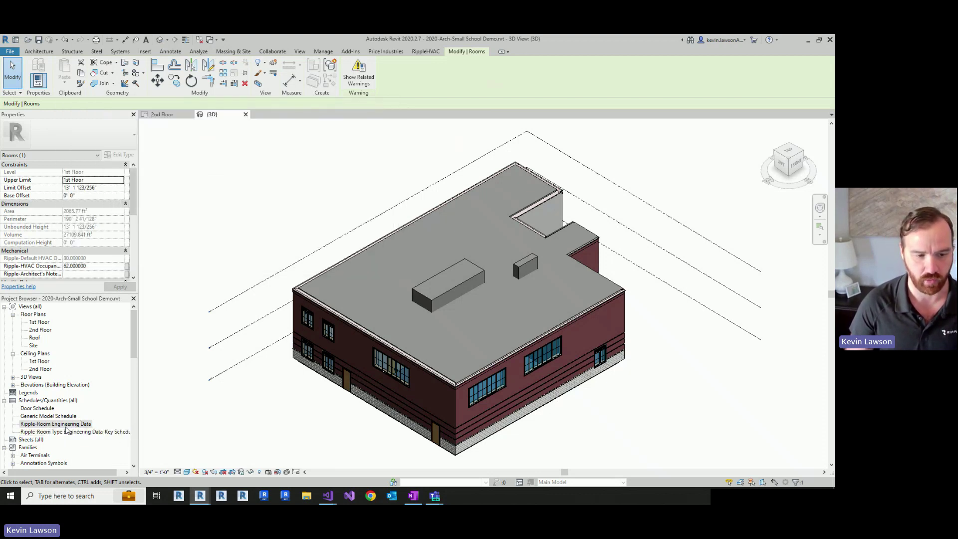
pyautogui.doubleClick(71, 432)
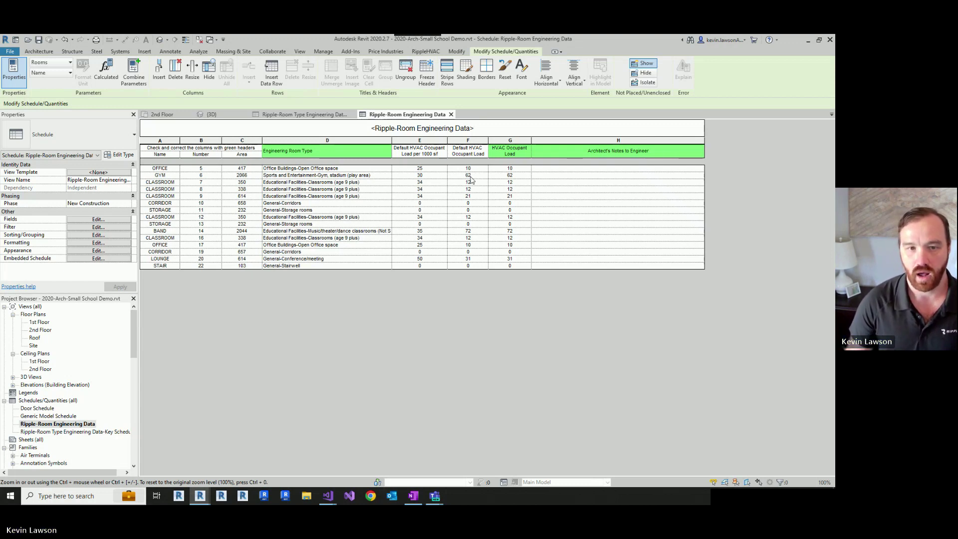
pyautogui.click(517, 175)
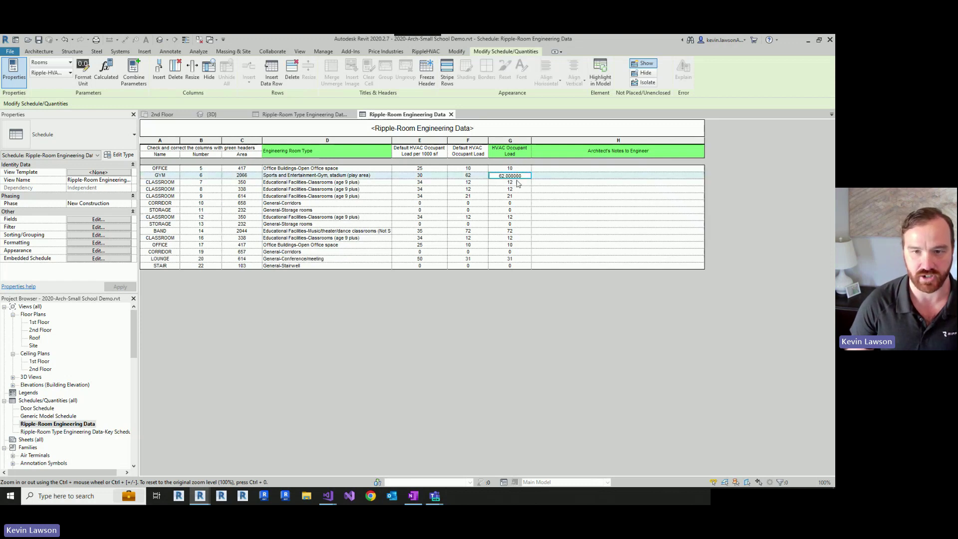
pyautogui.click(363, 176)
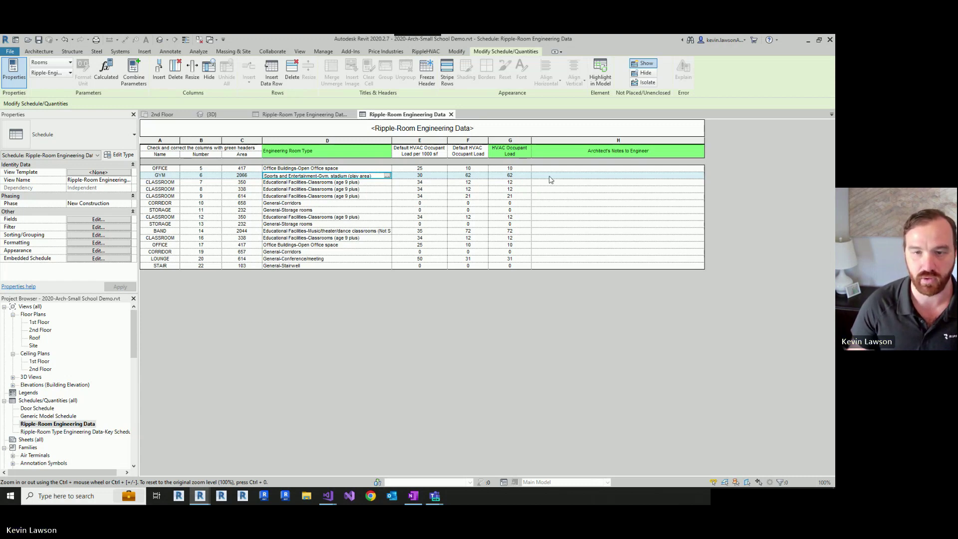
pyautogui.click(518, 176)
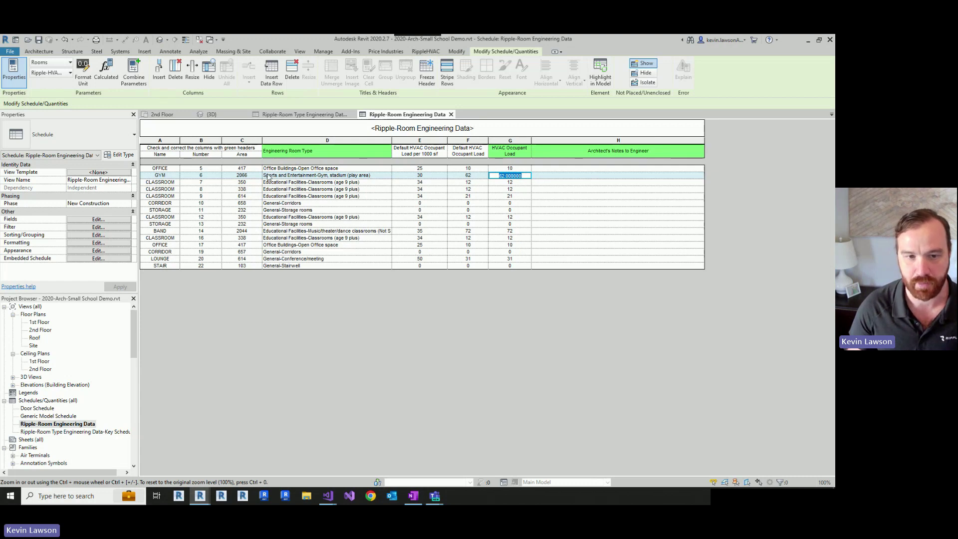
# Step: Enter "once per year graduation 500 people" as the architect's note to the engineer for the Gym
pyautogui.click(563, 178)
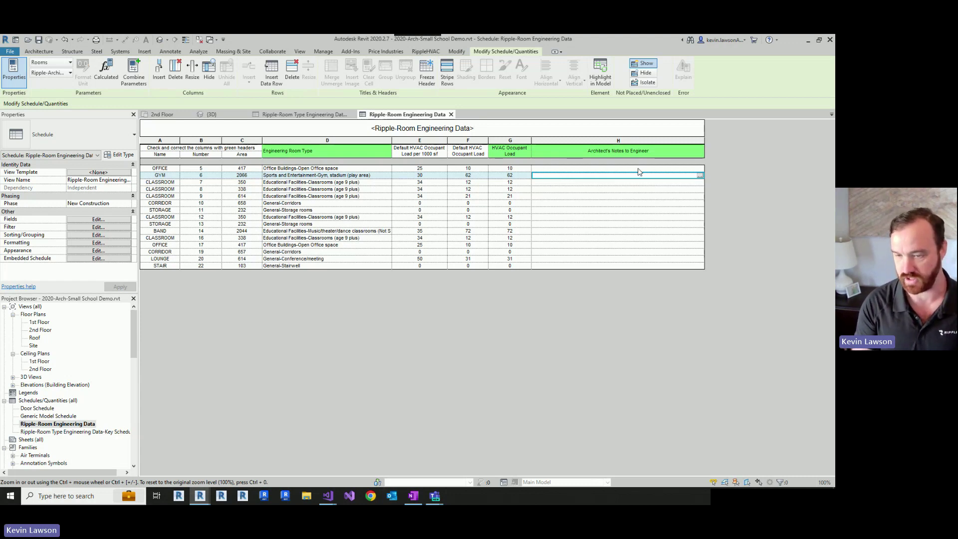
pyautogui.write('1')
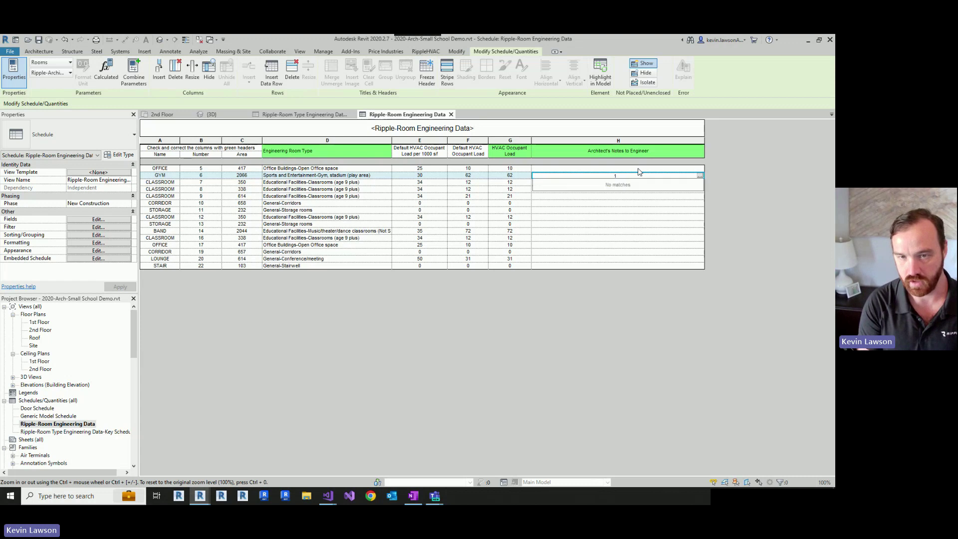
pyautogui.write('onc')
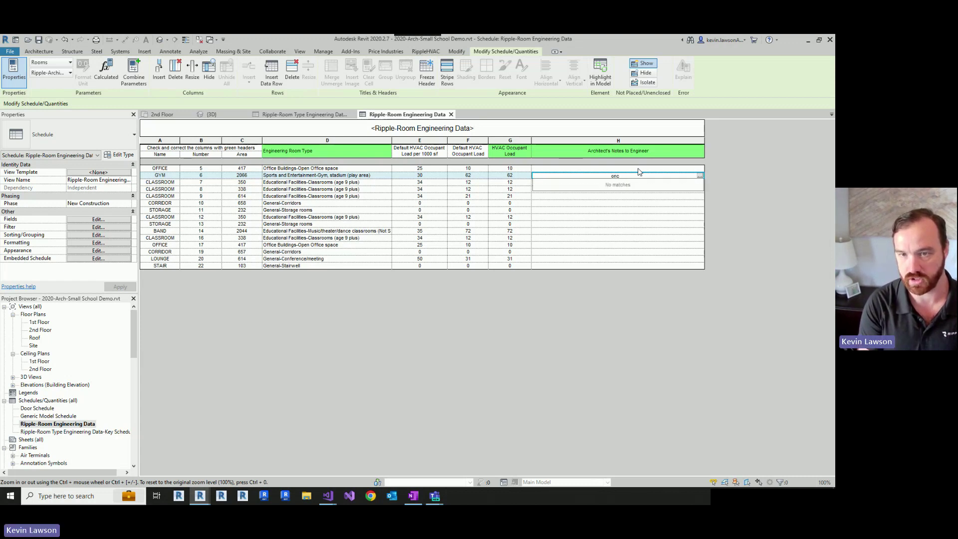
pyautogui.write('e per year')
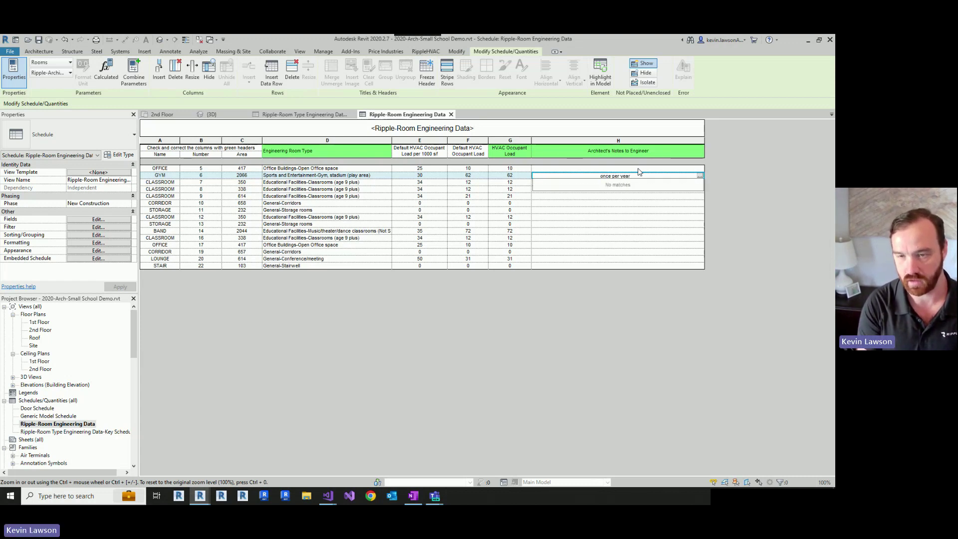
pyautogui.write(' grad')
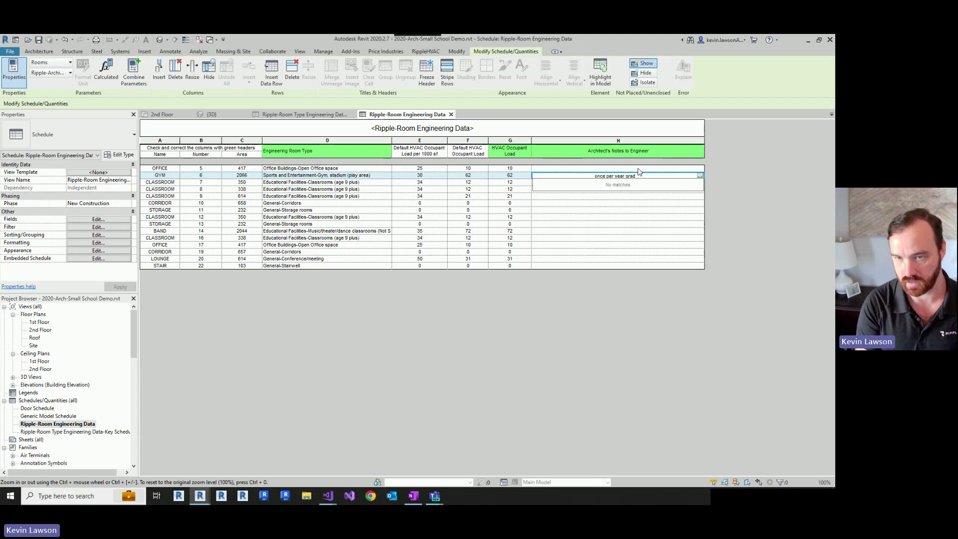
pyautogui.write('uation 500')
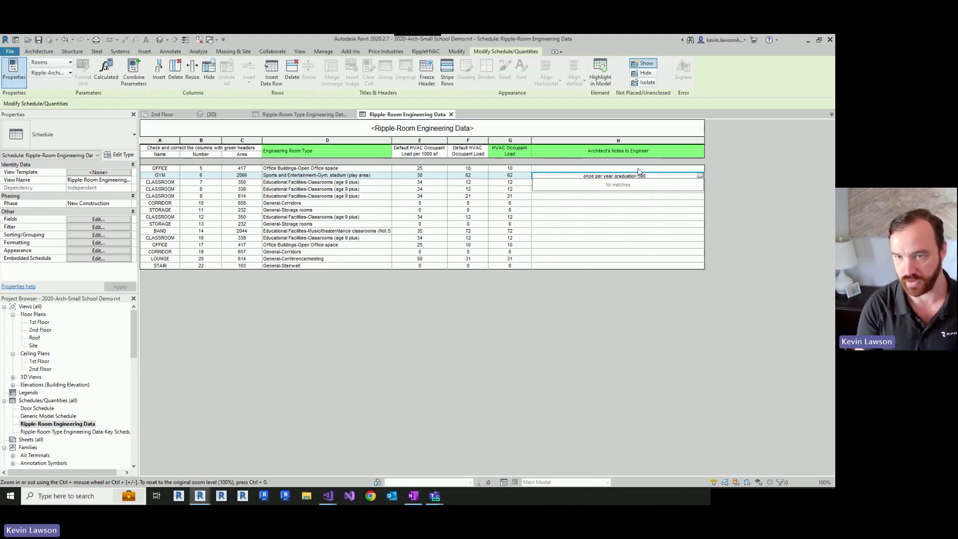
pyautogui.write(' pe')
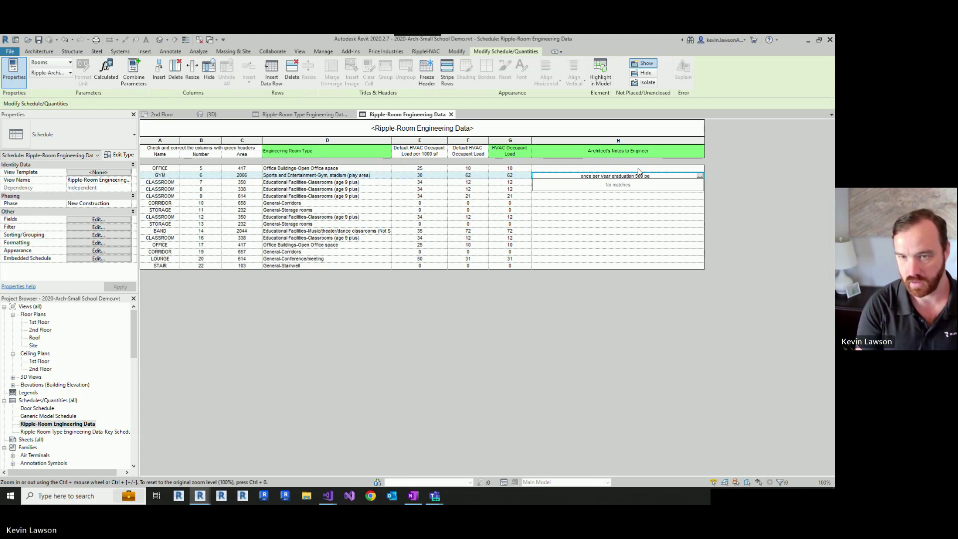
pyautogui.write('ople.')
pyautogui.click(651, 208)
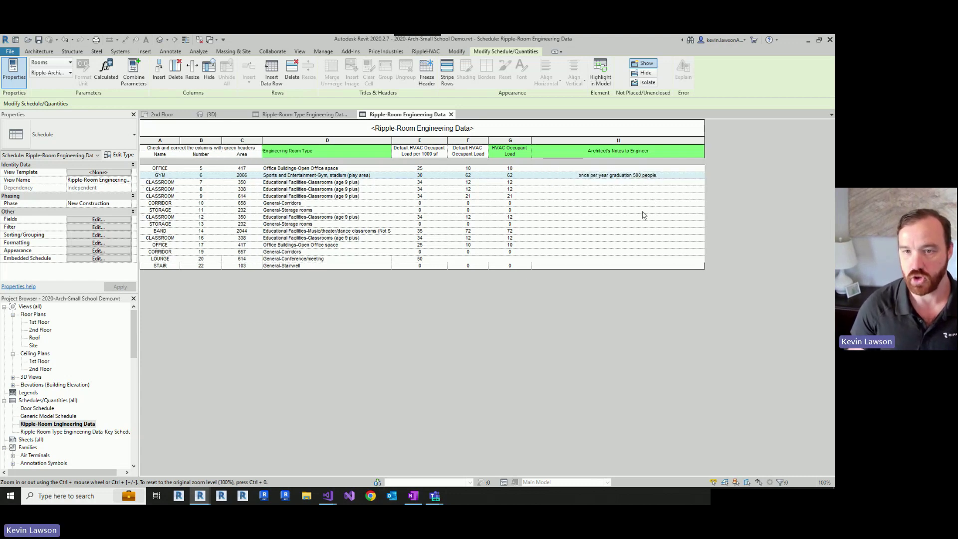
# Step: Return to the add-in's project data checklist and mark the Ripple-Room Engineering Data schedule review as done
pyautogui.click(660, 176)
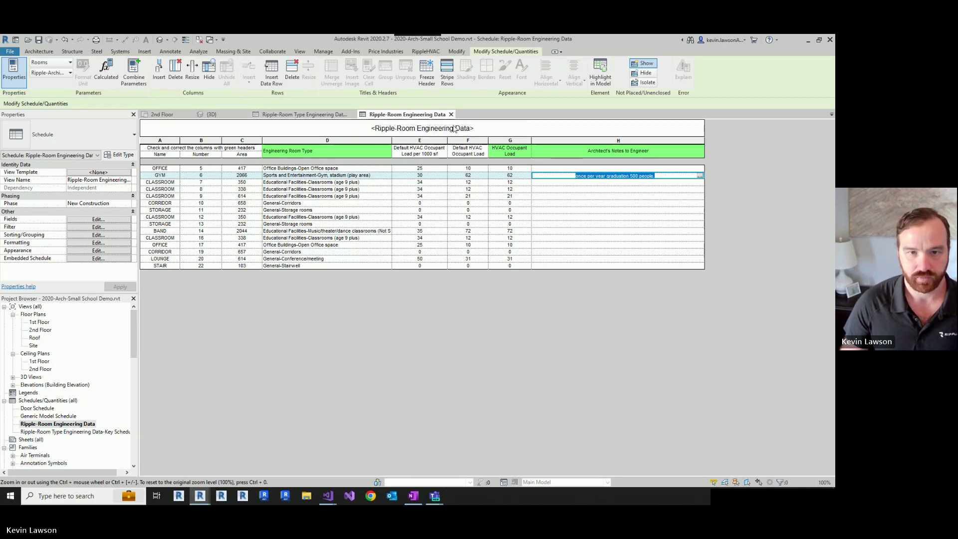
pyautogui.moveTo(199, 495)
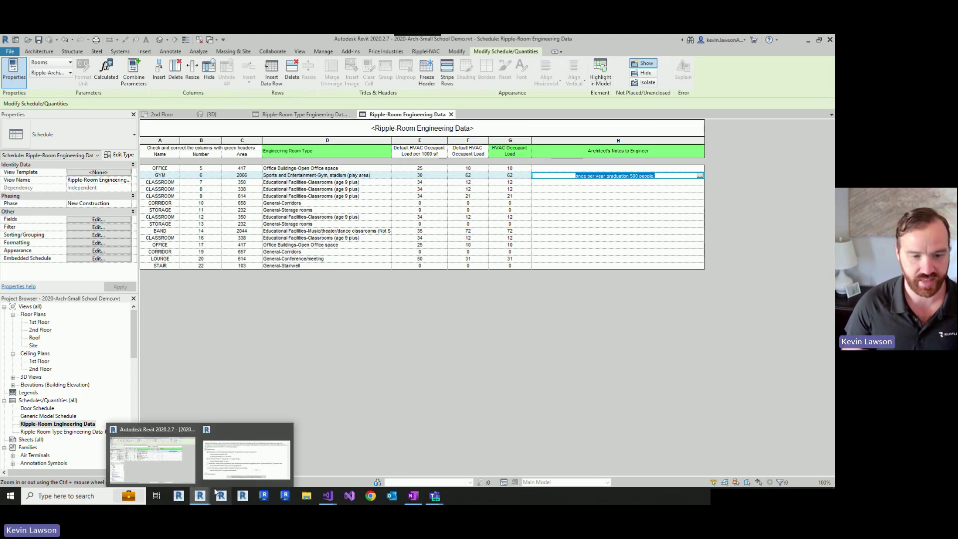
pyautogui.click(264, 467)
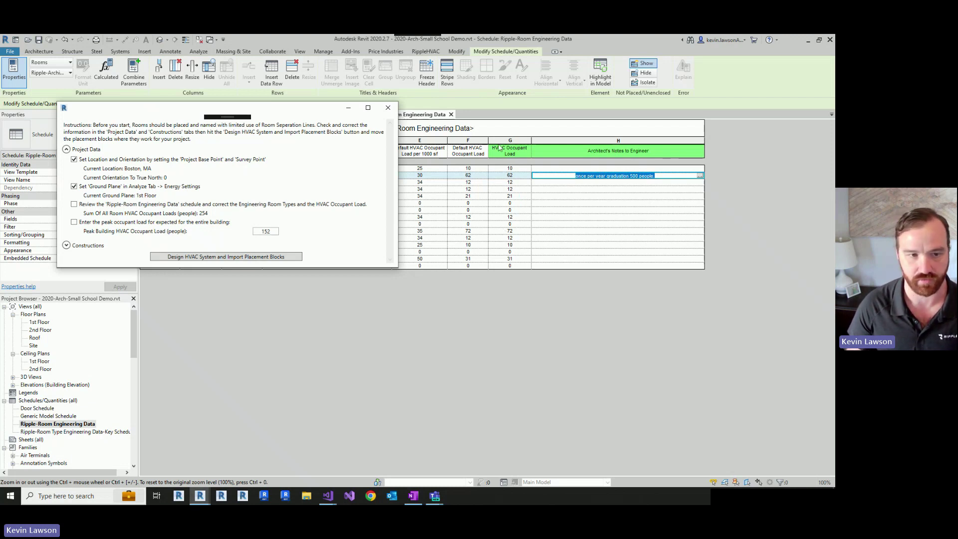
pyautogui.click(75, 205)
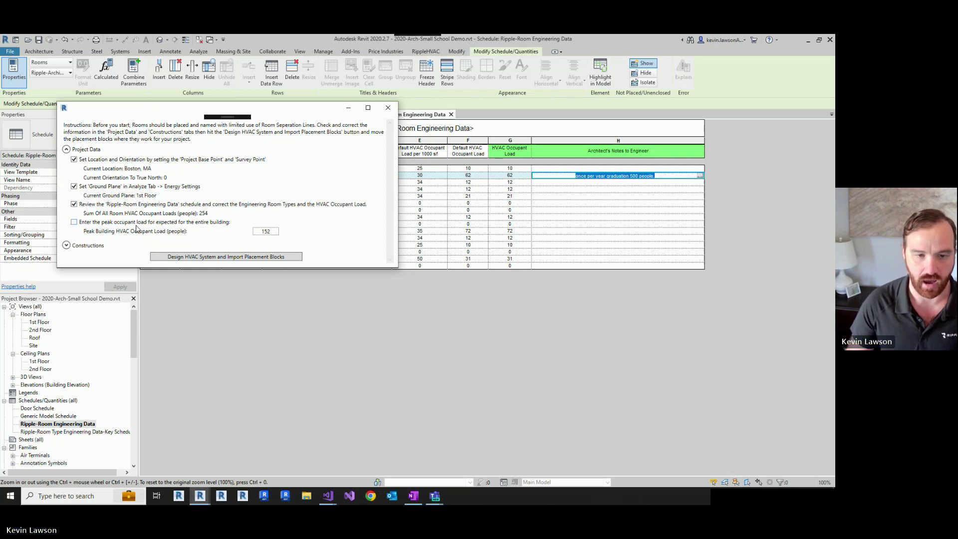
# Step: Set the peak building HVAC occupant load to 200 people and mark the peak occupant load item as done
pyautogui.moveTo(272, 232); pyautogui.dragTo(251, 233)
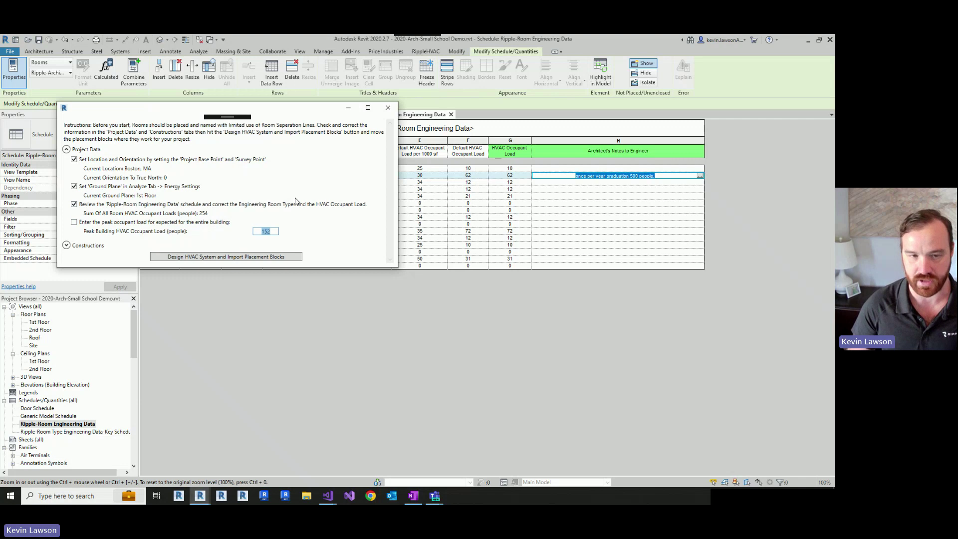
pyautogui.write('200')
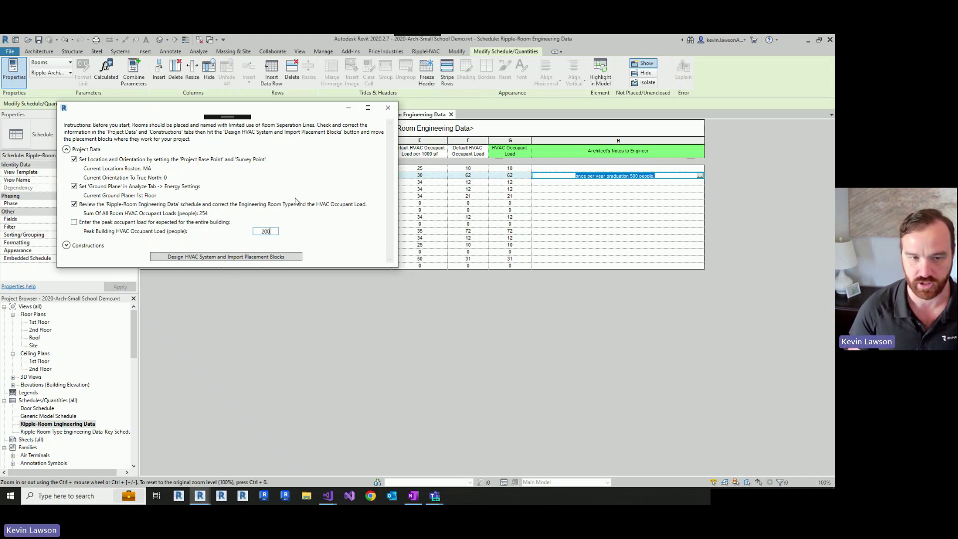
pyautogui.click(67, 245)
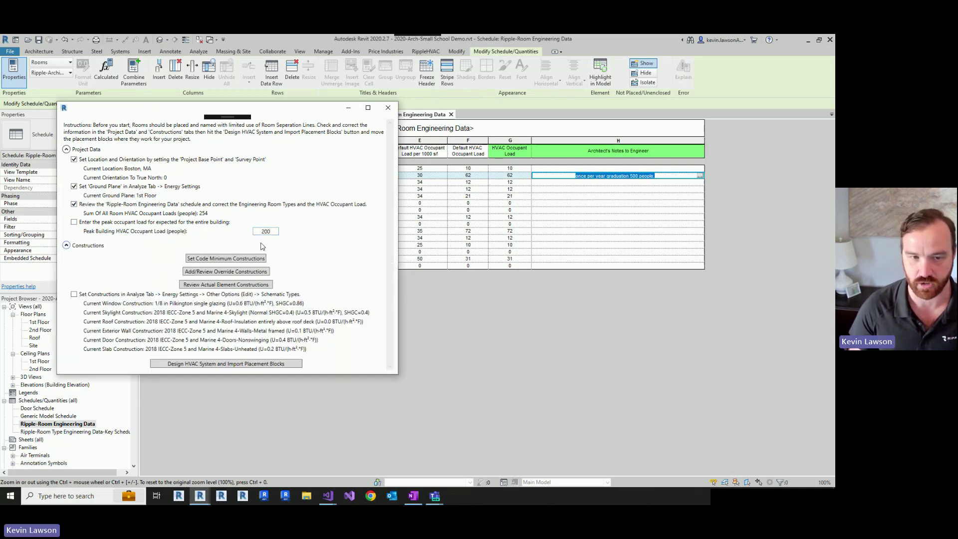
pyautogui.click(66, 245)
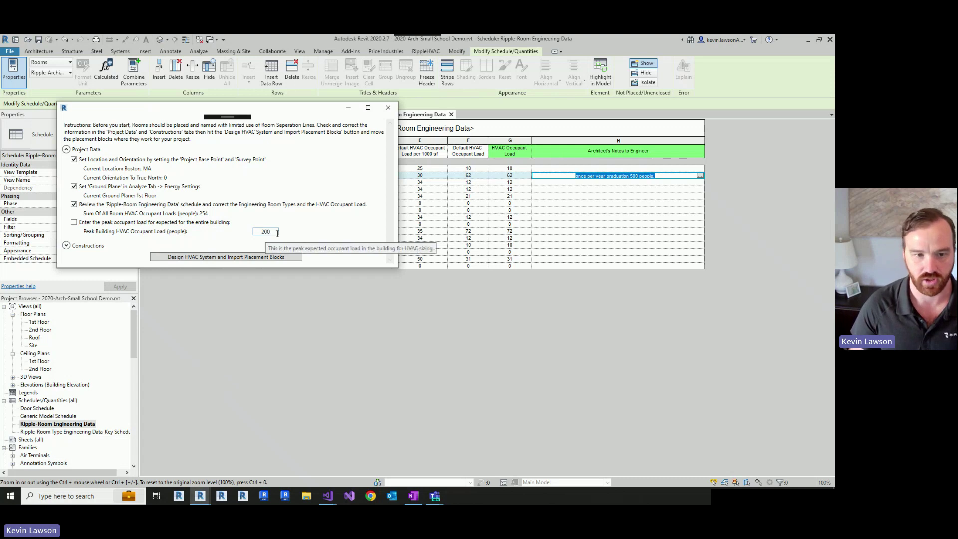
pyautogui.click(73, 222)
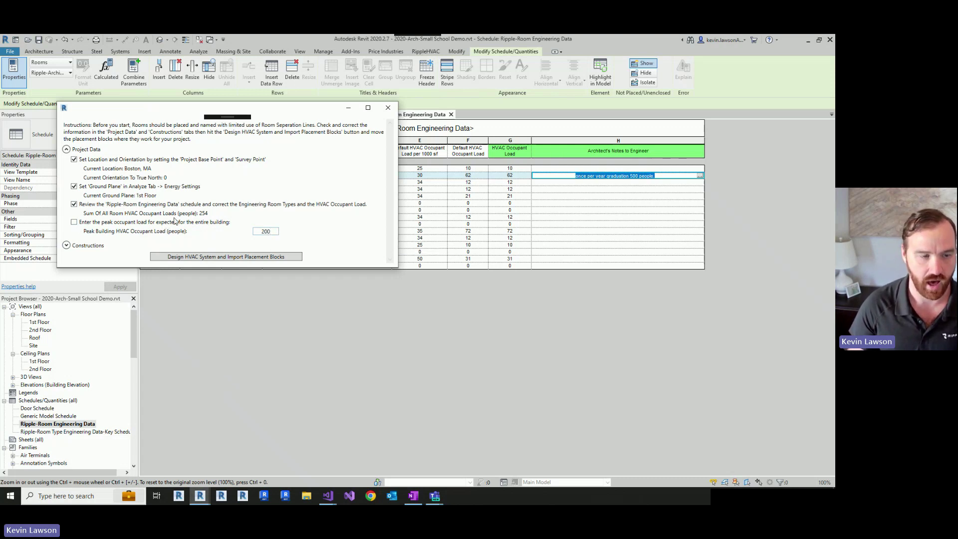
pyautogui.click(77, 222)
pyautogui.click(74, 222)
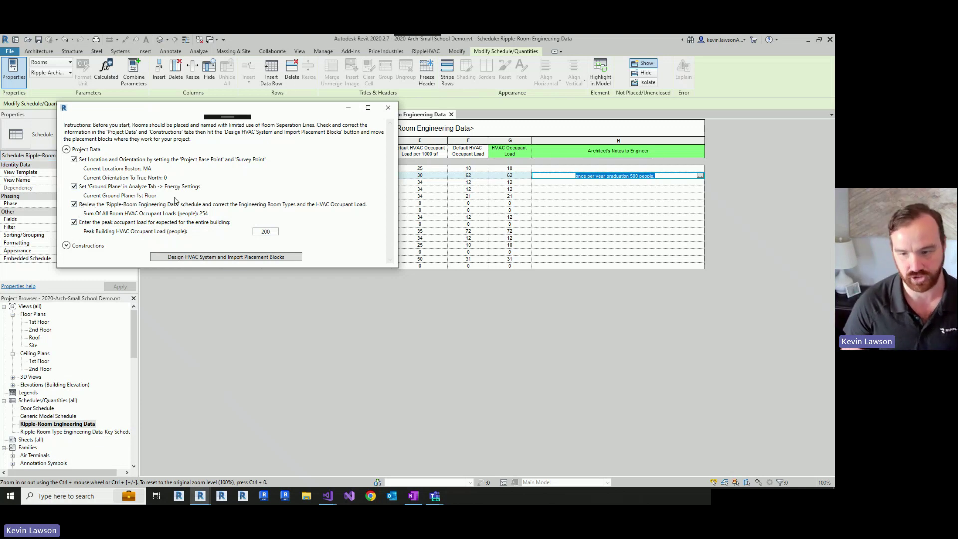
# Step: Apply the code minimum constructions to the building and mark the constructions item as done in the add-in's checklist
pyautogui.click(66, 150)
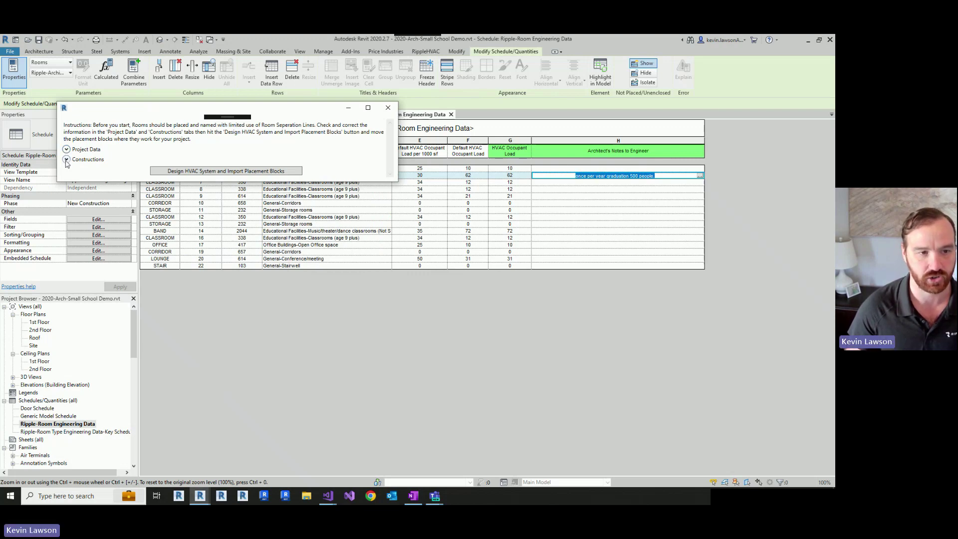
pyautogui.click(67, 160)
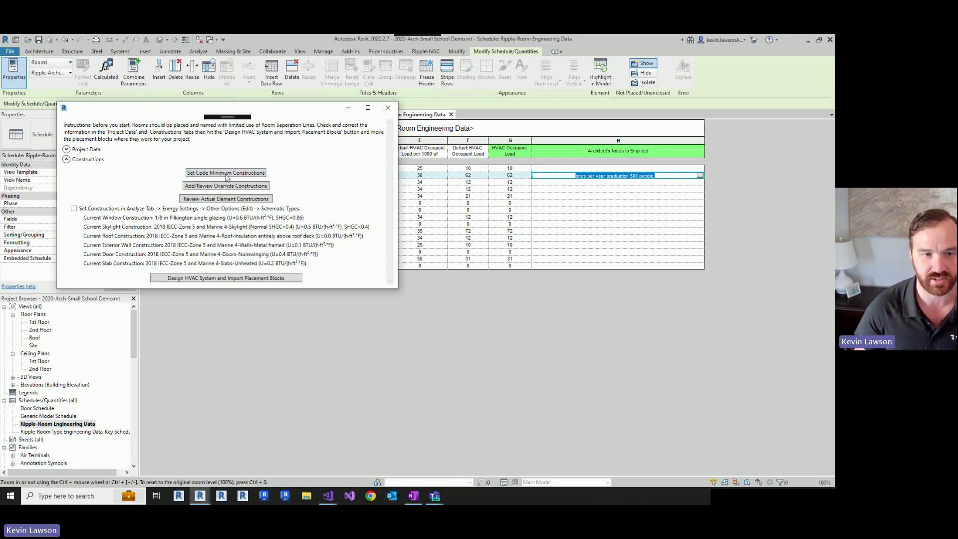
pyautogui.click(225, 175)
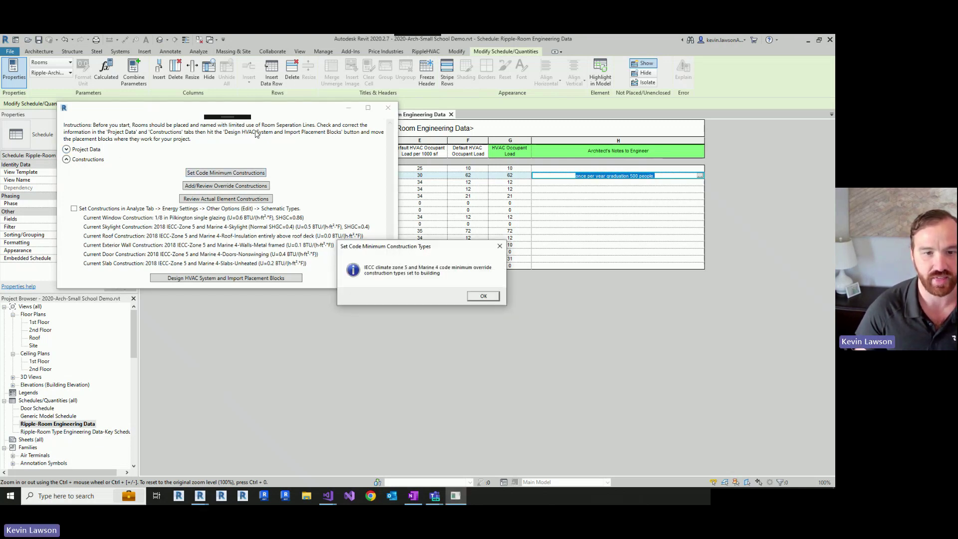
pyautogui.click(482, 295)
pyautogui.click(75, 210)
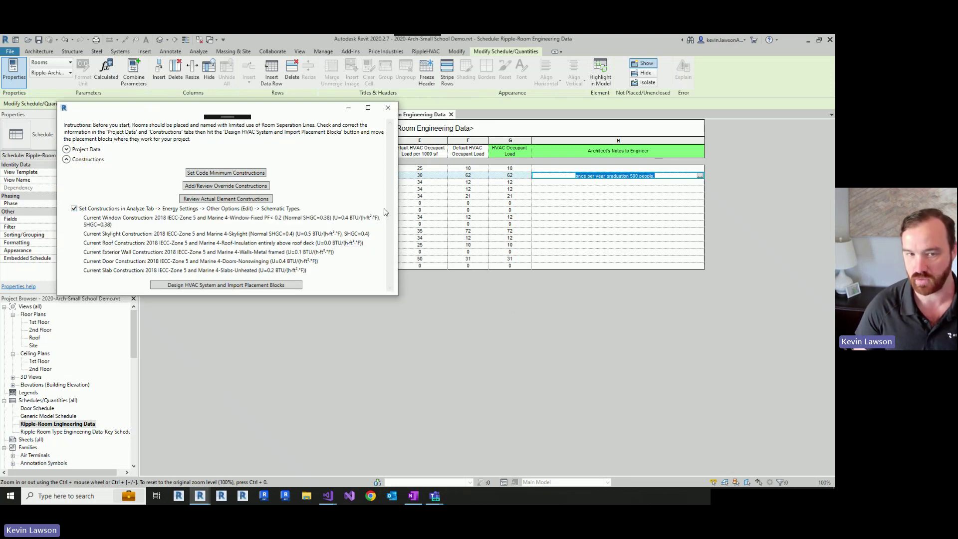
pyautogui.click(77, 150)
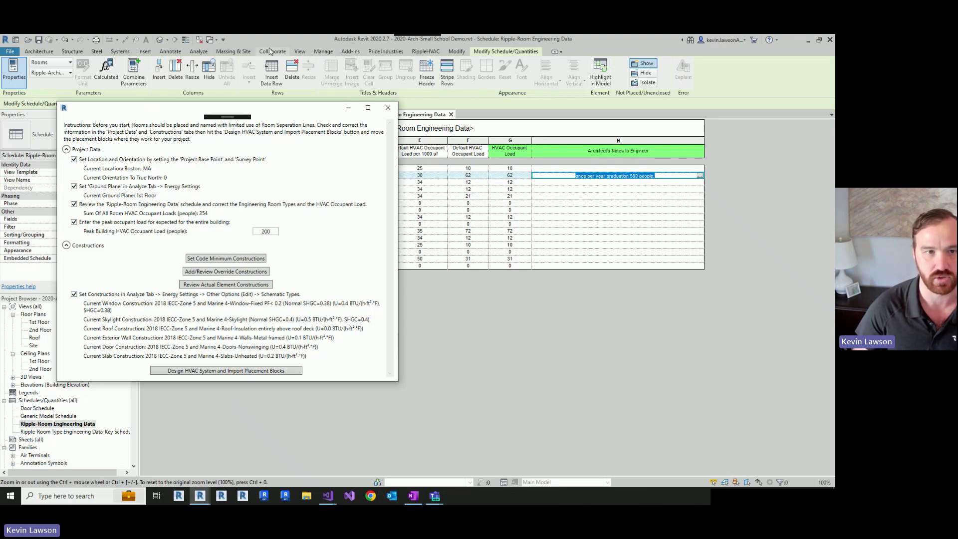
# Step: Open the building's schematic types from the advanced energy settings to review the analytic constructions for each category
pyautogui.click(199, 51)
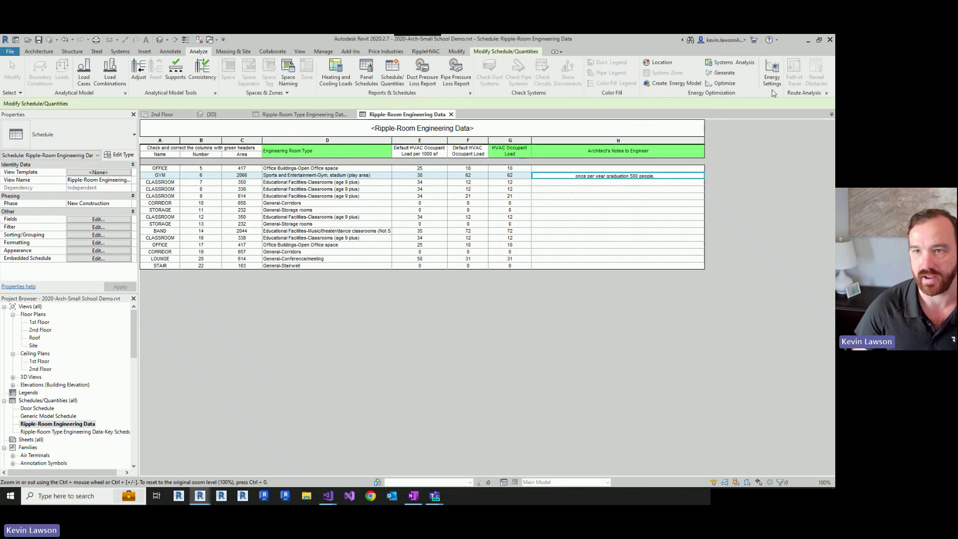
pyautogui.click(772, 73)
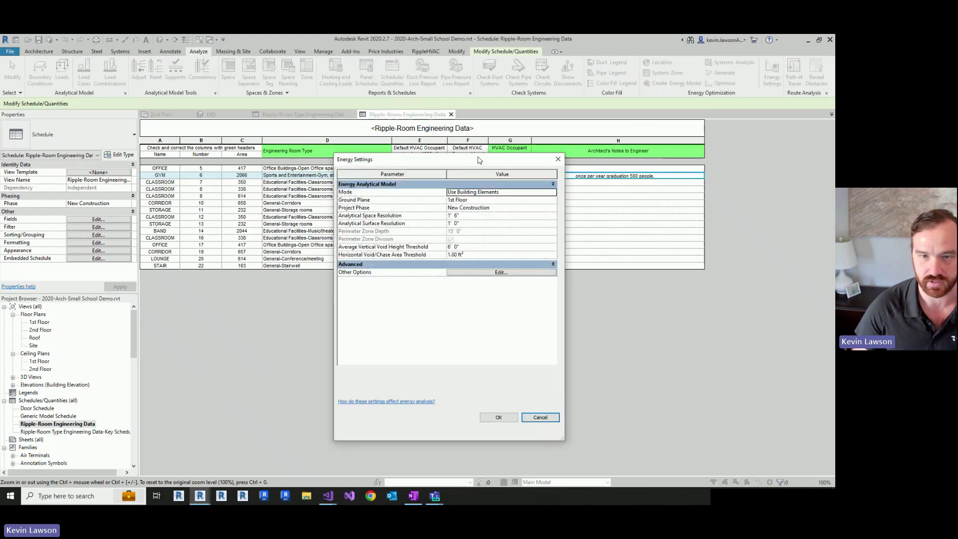
pyautogui.moveTo(481, 159); pyautogui.dragTo(604, 114)
pyautogui.click(635, 229)
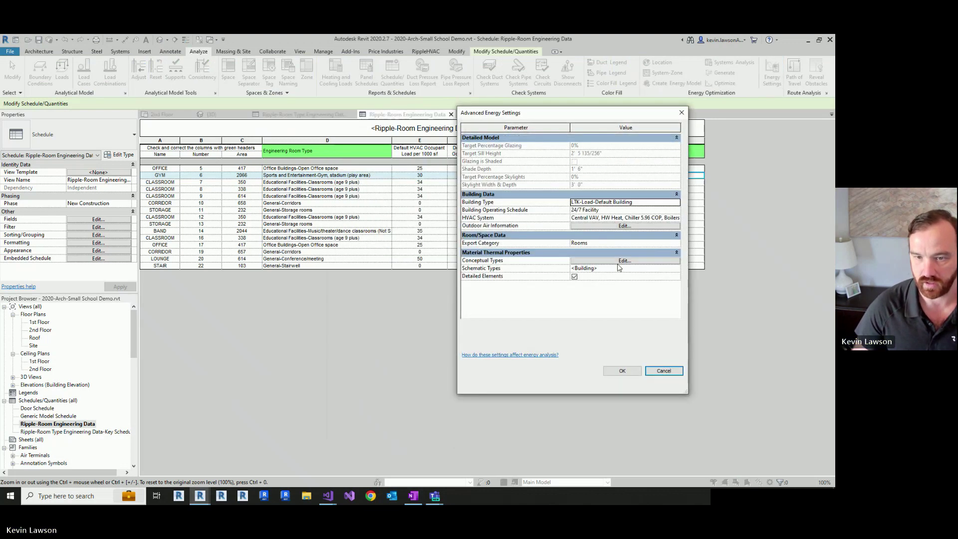
pyautogui.click(674, 269)
pyautogui.click(677, 269)
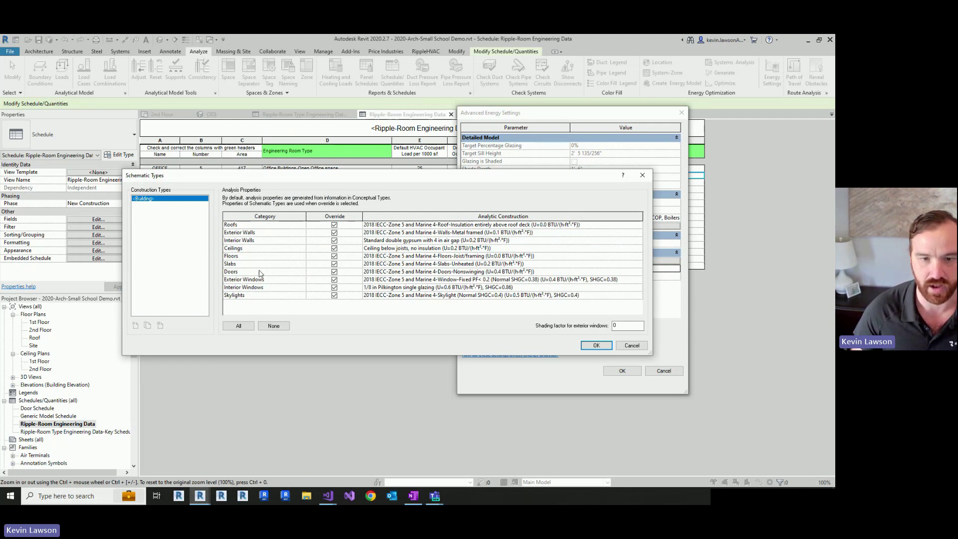
# Step: Look through the available analytic constructions for exterior walls, including metal framed, metal building and mass walls, and close the schematic types
pyautogui.click(596, 233)
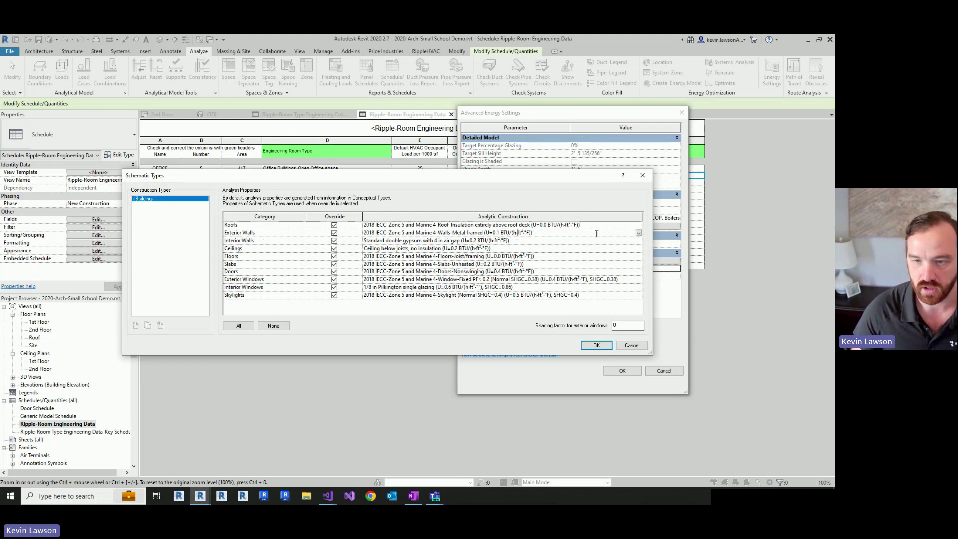
pyautogui.click(639, 233)
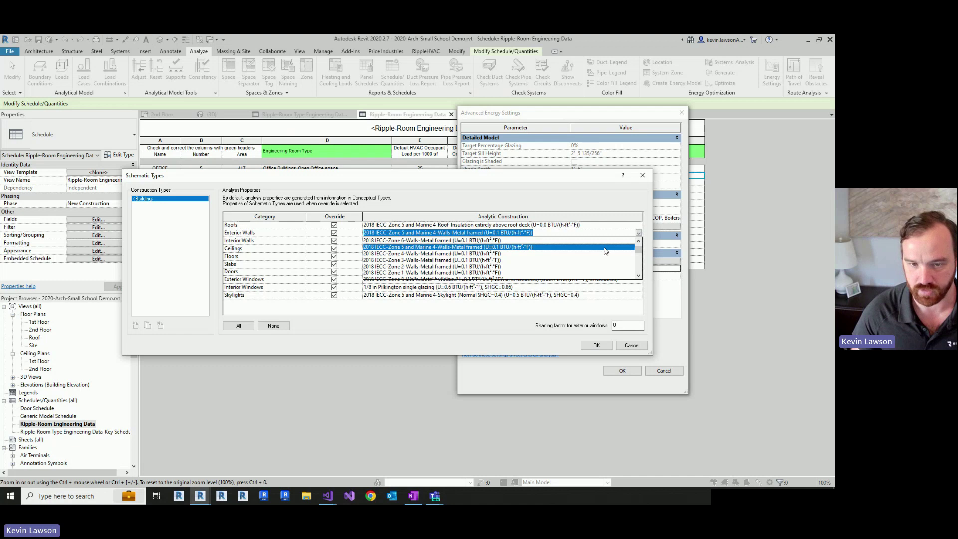
pyautogui.scroll(-1, 580, 259)
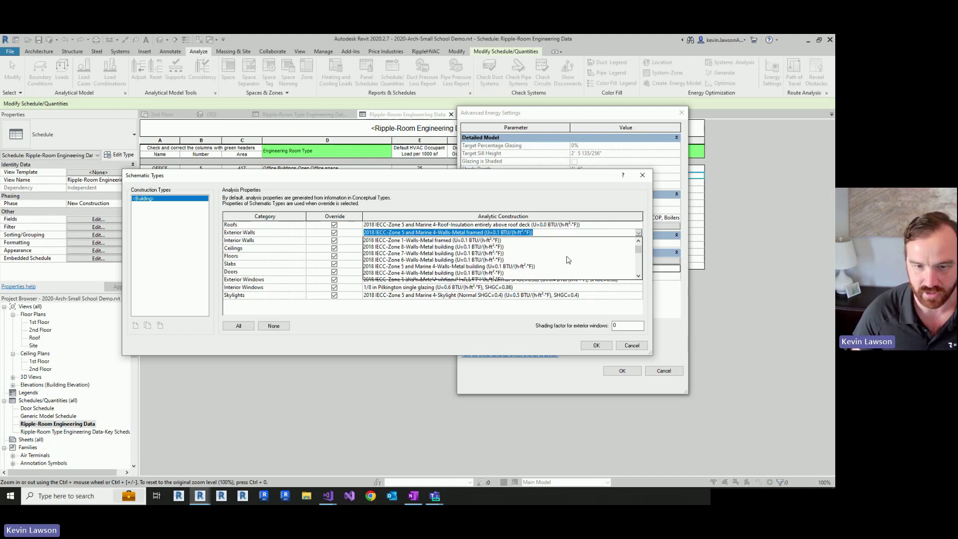
pyautogui.scroll(-2, 568, 260)
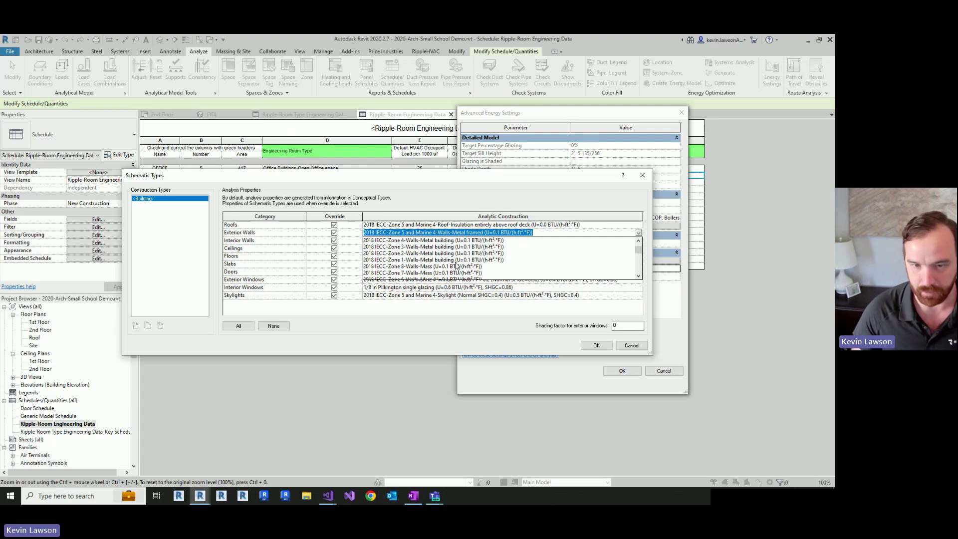
pyautogui.scroll(-2, 457, 266)
pyautogui.scroll(2, 449, 265)
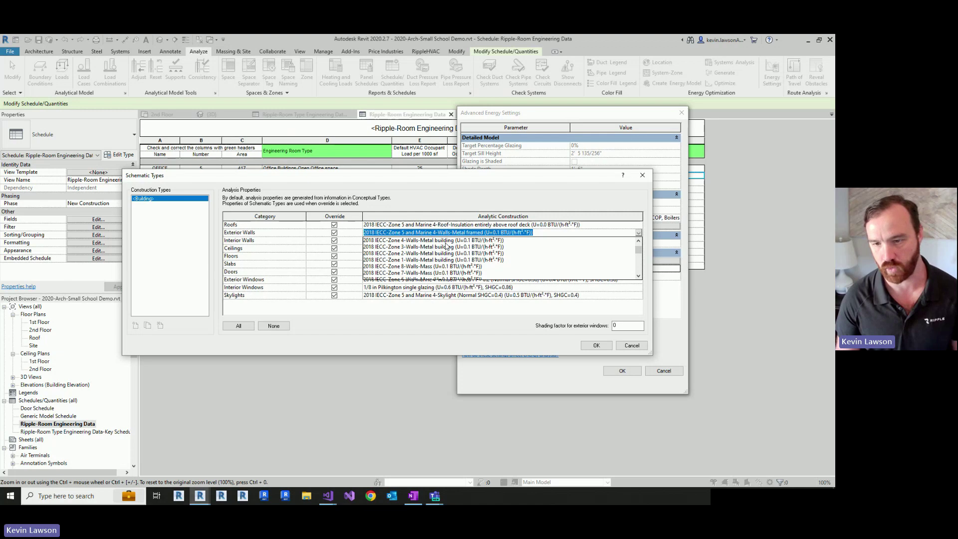
pyautogui.click(587, 346)
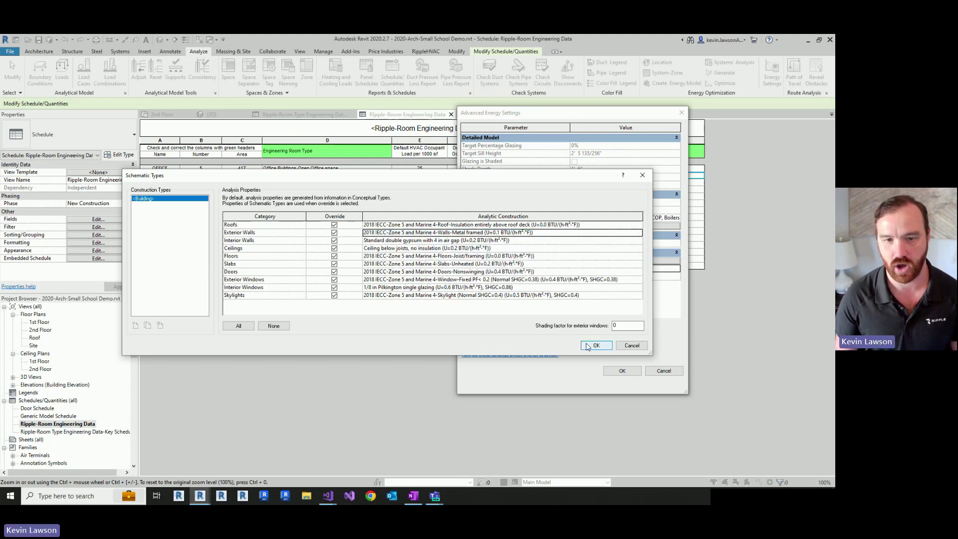
pyautogui.click(588, 345)
# Step: Return to the add-in, open the Constructions Manager and examine the layers of the Zone 5 and Marine 4 metal framed exterior wall
pyautogui.moveTo(202, 500)
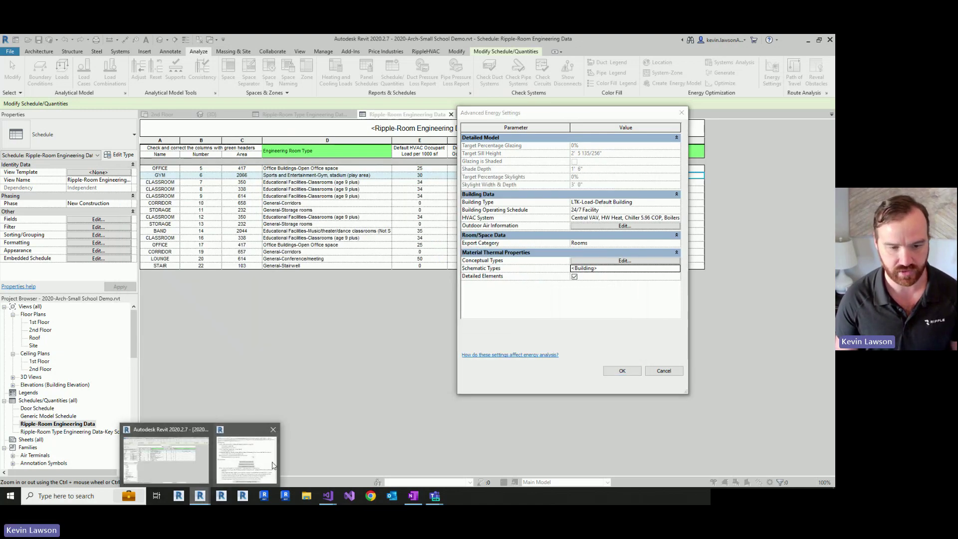
pyautogui.click(248, 459)
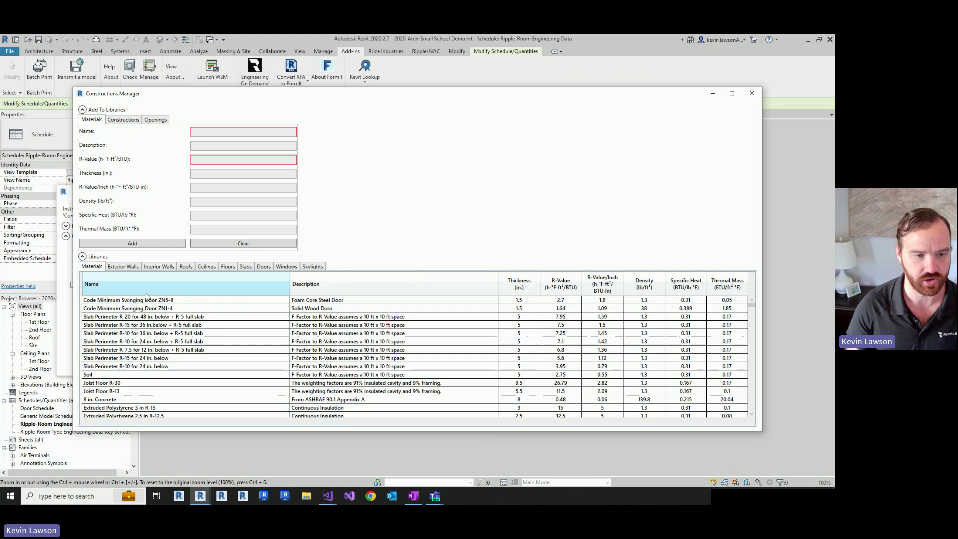
pyautogui.click(123, 266)
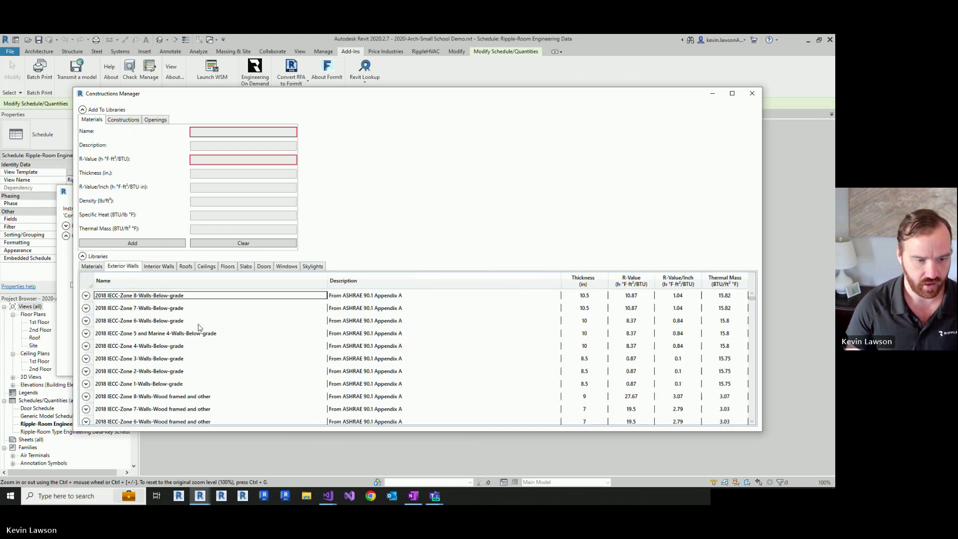
pyautogui.scroll(-8, 199, 327)
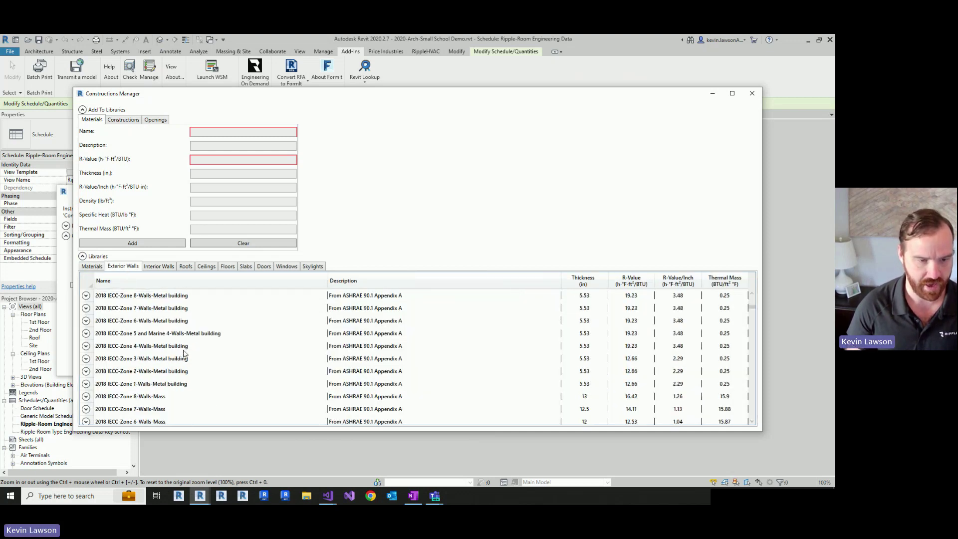
pyautogui.scroll(2, 199, 315)
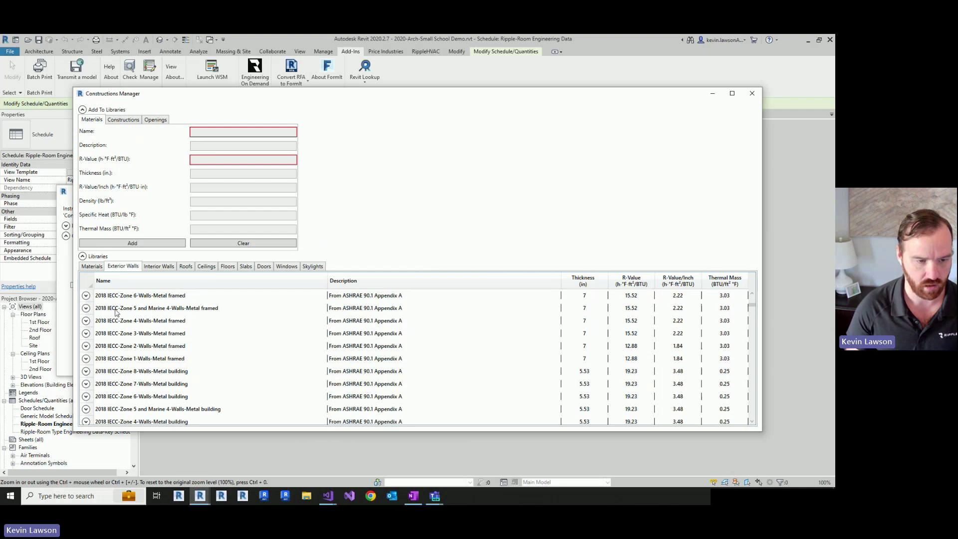
pyautogui.click(86, 308)
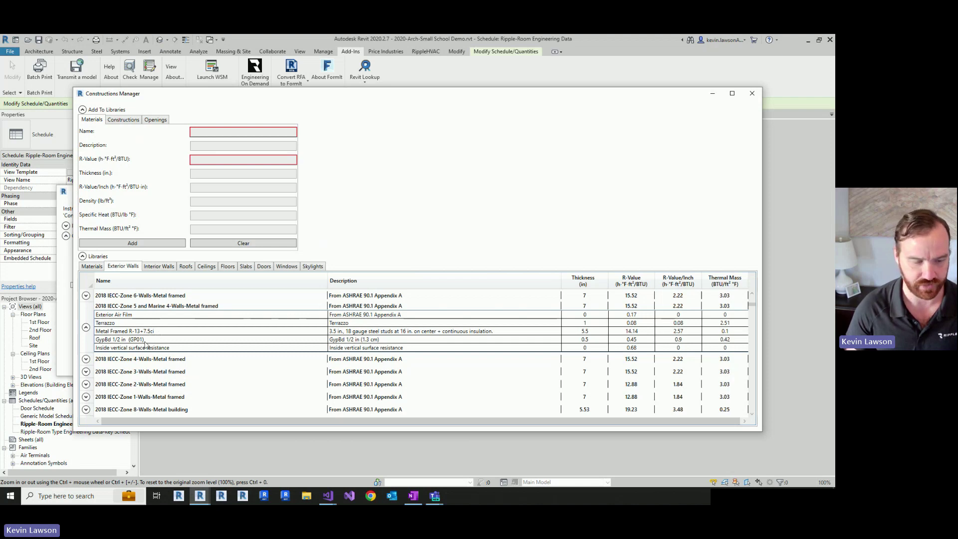
# Step: Examine the layers of the Zone 5 and Marine 4 mass exterior wall and view the forms for adding constructions and openings
pyautogui.scroll(-3, 150, 368)
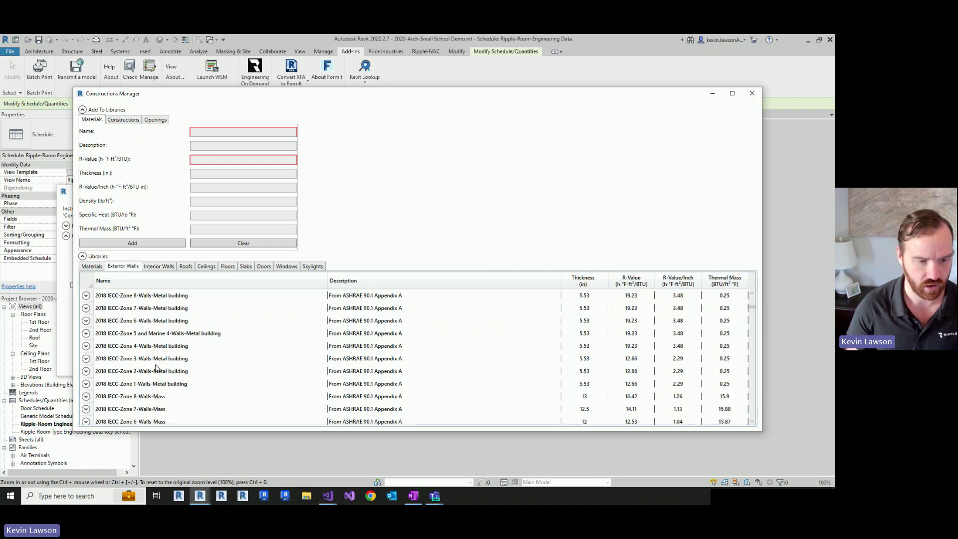
pyautogui.scroll(-2, 198, 386)
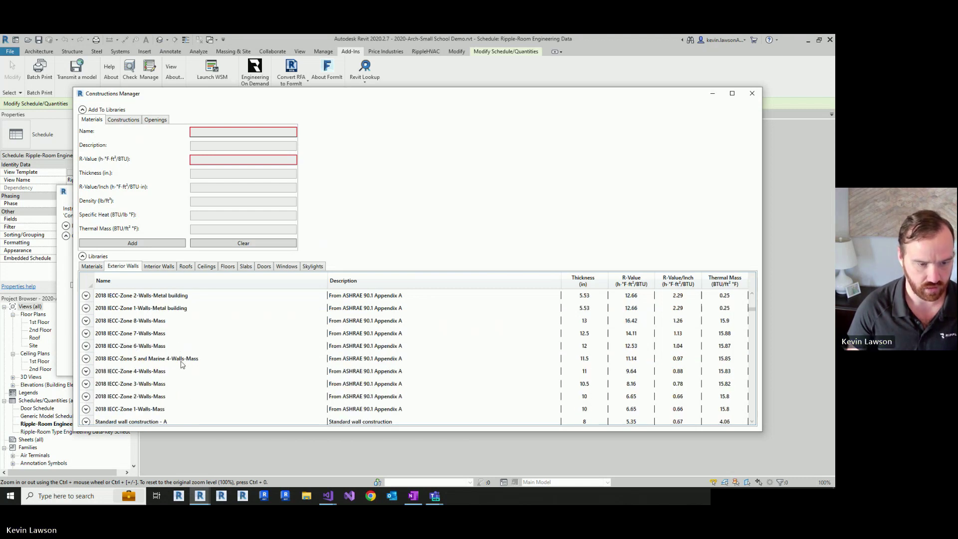
pyautogui.click(86, 358)
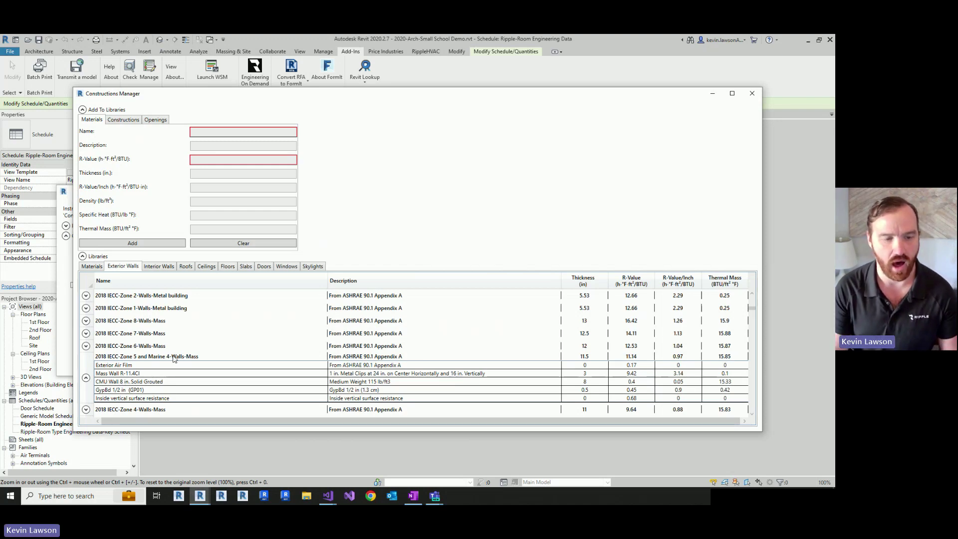
pyautogui.click(127, 120)
pyautogui.click(160, 121)
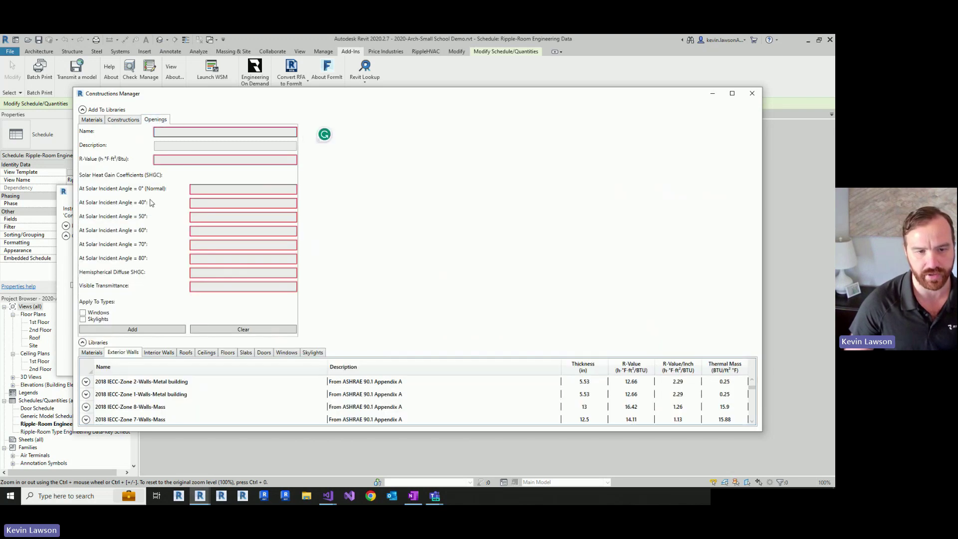
# Step: View the form for adding materials, close the Constructions Manager and open the 1st Floor plan around the gym
pyautogui.click(97, 120)
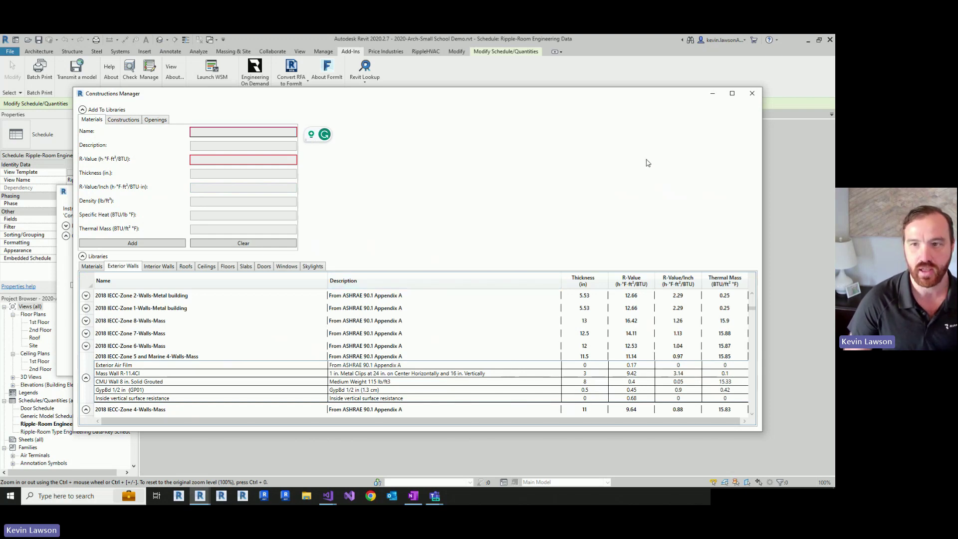
pyautogui.click(752, 93)
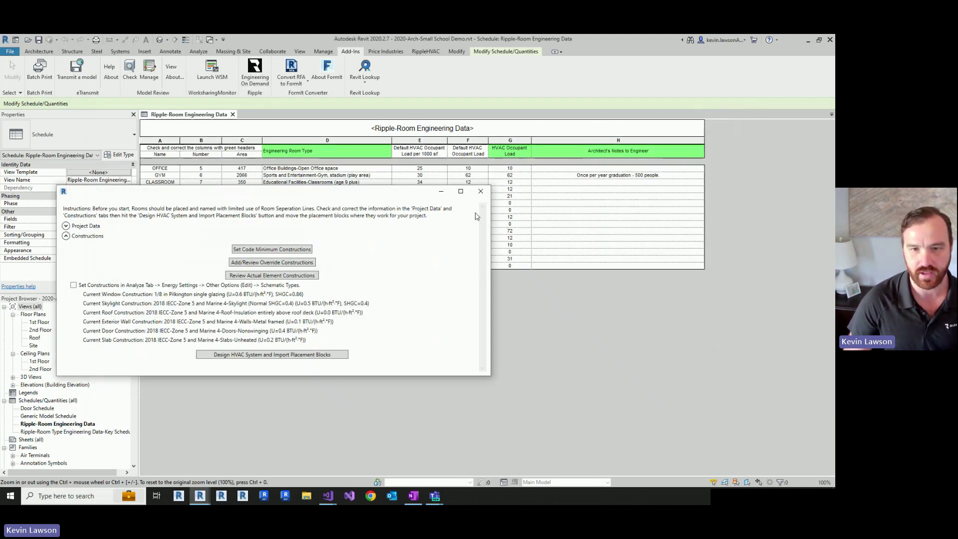
pyautogui.doubleClick(40, 322)
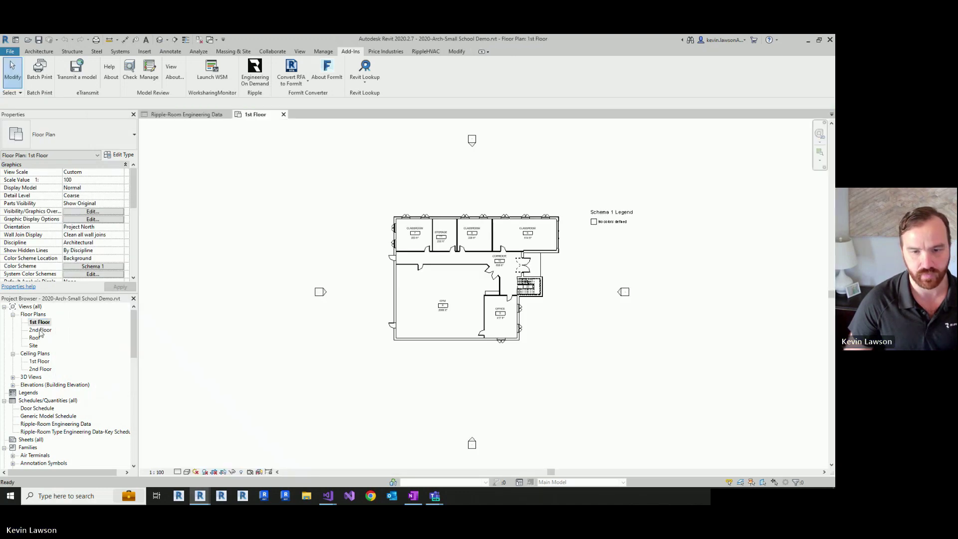
pyautogui.scroll(5, 463, 318)
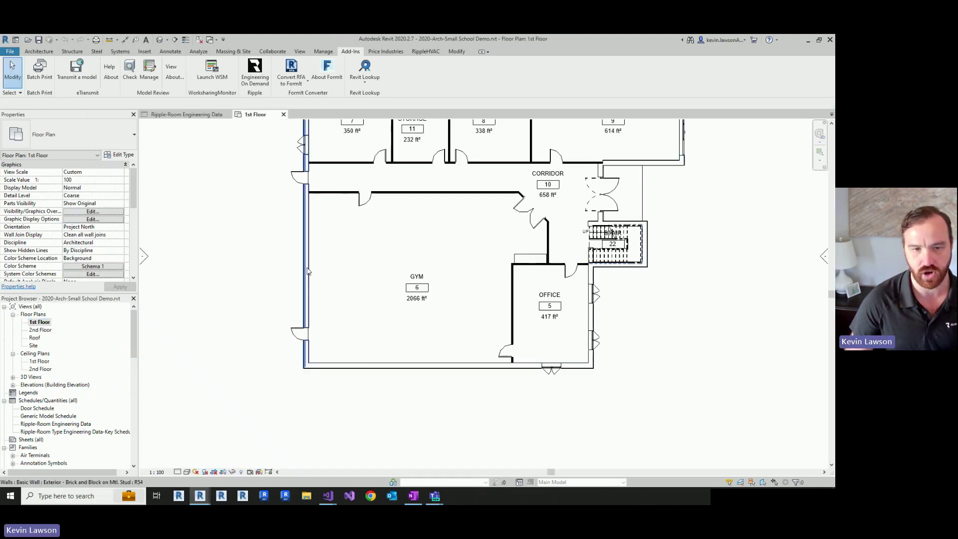
pyautogui.scroll(3, 307, 271)
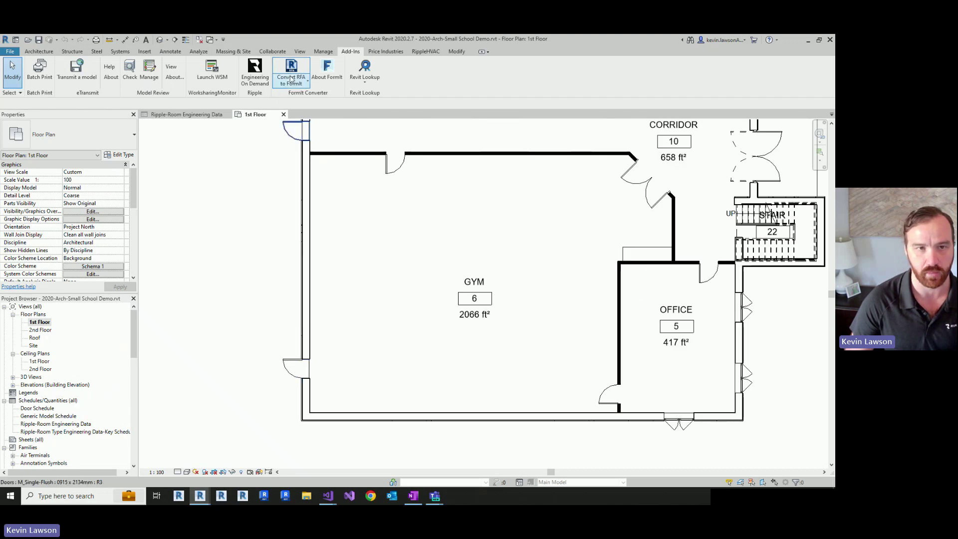
# Step: Open the building's schematic types from the advanced energy settings
pyautogui.click(199, 52)
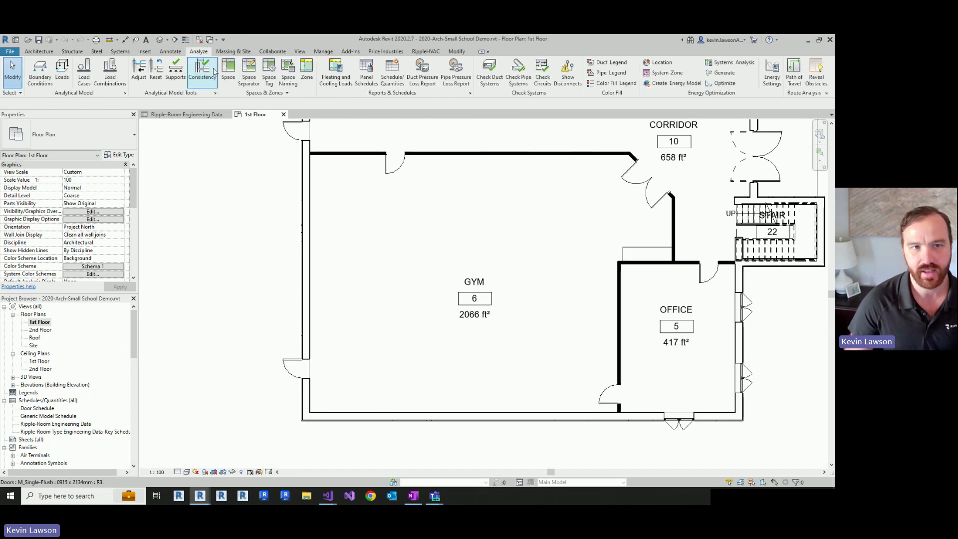
pyautogui.click(773, 70)
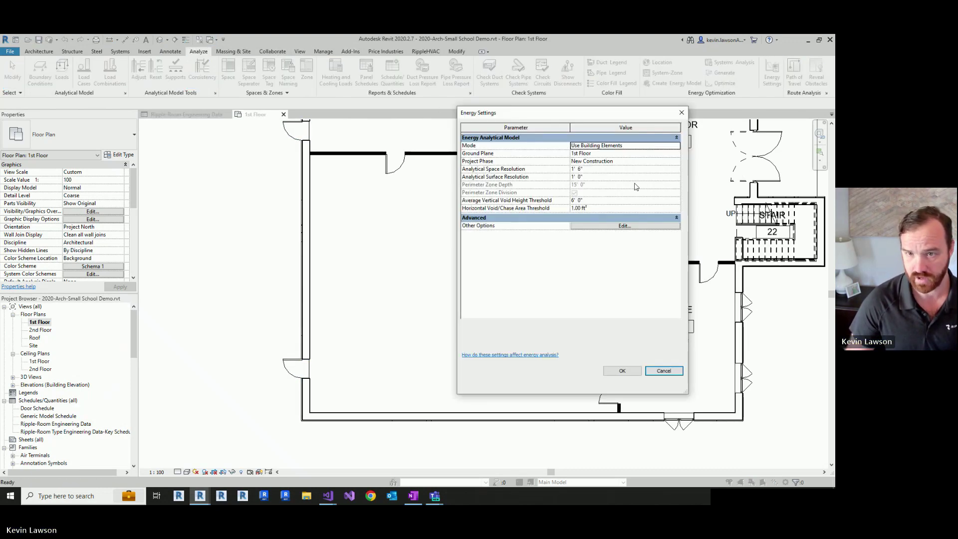
pyautogui.click(614, 226)
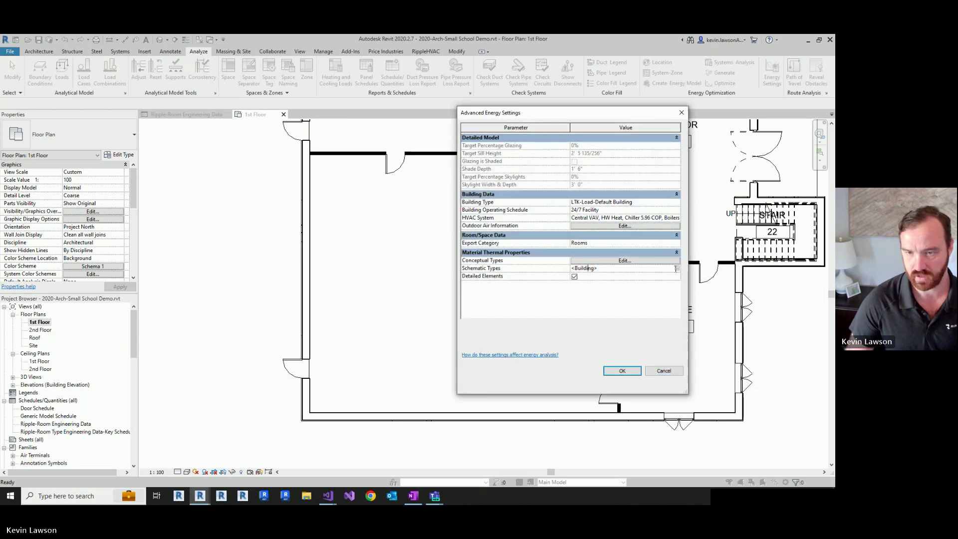
pyautogui.click(677, 269)
# Step: Turn off the analytic construction override for every category from roofs to skylights and accept the energy settings
pyautogui.click(335, 224)
pyautogui.click(335, 233)
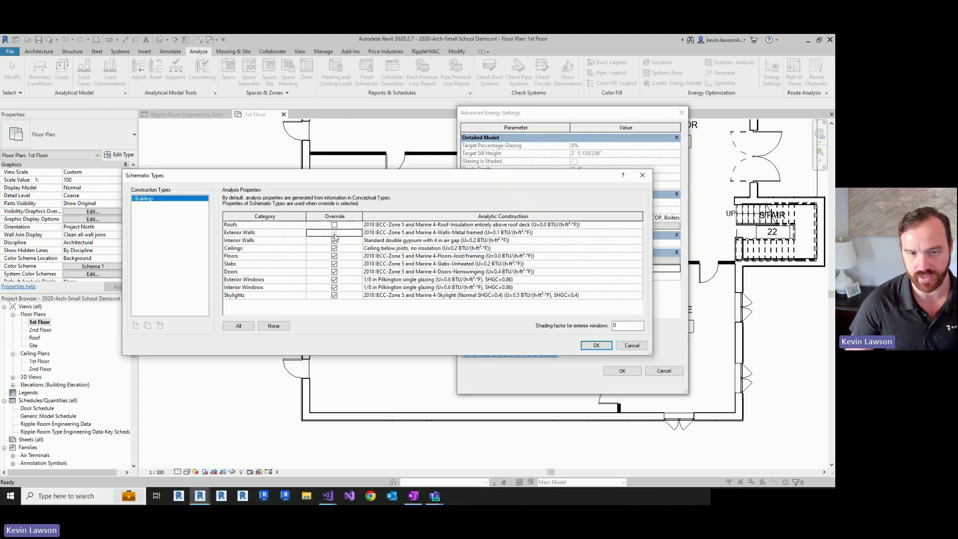
pyautogui.click(334, 240)
pyautogui.click(334, 256)
pyautogui.click(334, 248)
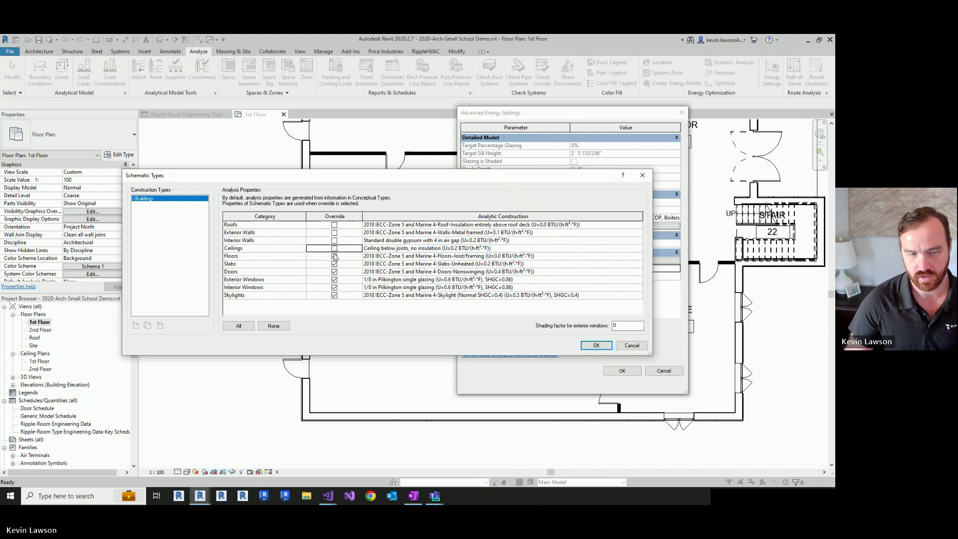
pyautogui.click(334, 256)
pyautogui.click(335, 264)
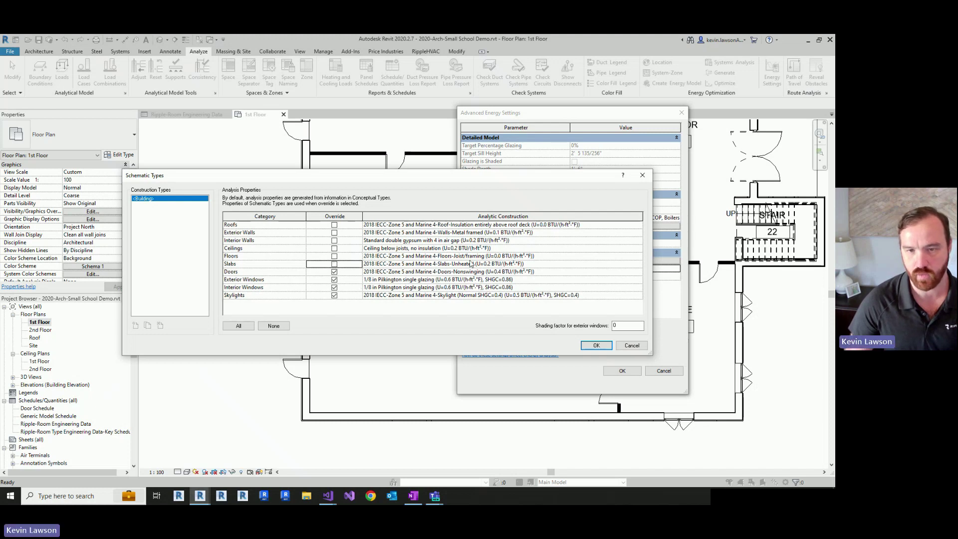
pyautogui.click(335, 271)
pyautogui.click(334, 279)
pyautogui.click(334, 288)
pyautogui.click(334, 295)
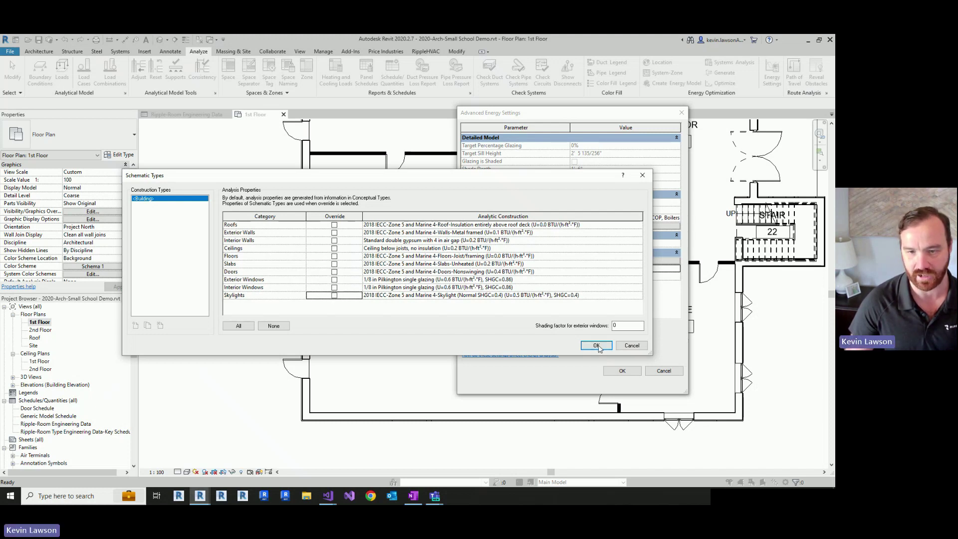
pyautogui.click(598, 346)
pyautogui.click(631, 372)
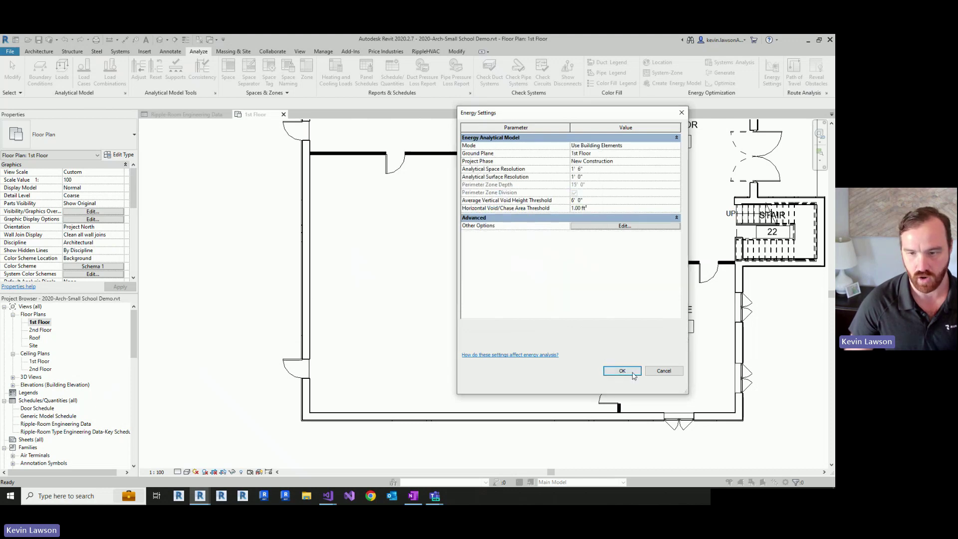
pyautogui.click(622, 371)
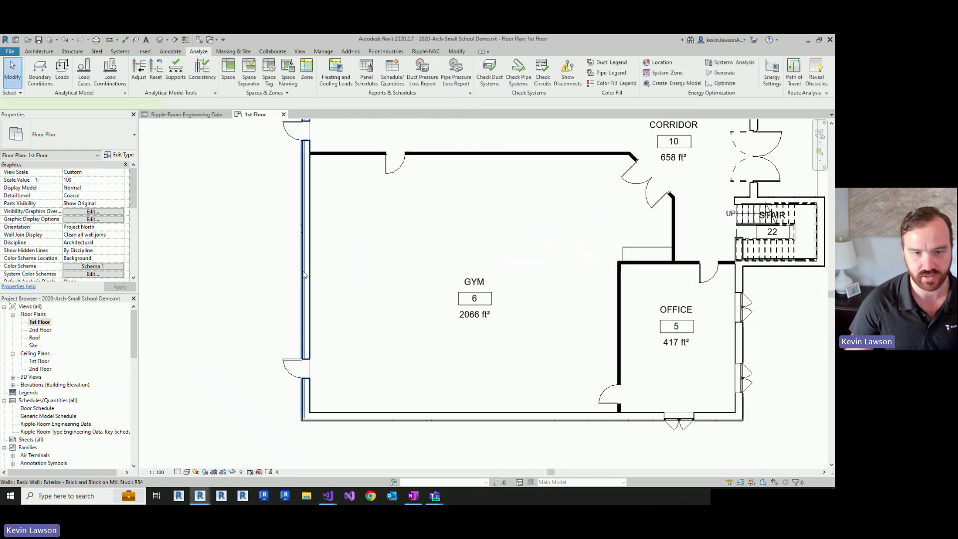
# Step: Open the layer structure of the gym's left exterior wall type, Exterior - Brick and Block on Mtl. Stud
pyautogui.click(304, 274)
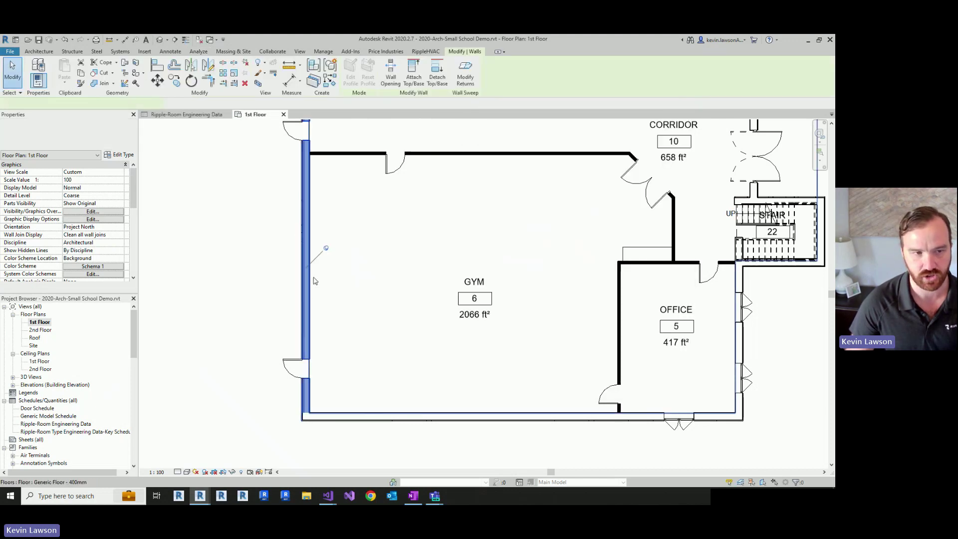
pyautogui.click(121, 155)
pyautogui.click(376, 203)
pyautogui.click(379, 202)
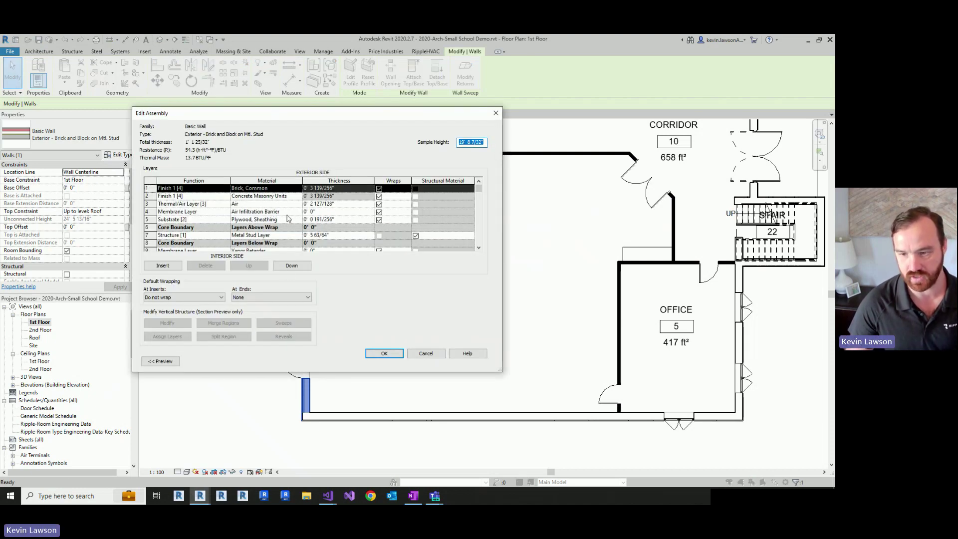
# Step: Examine the thermal properties of the wall's Concrete Masonry Units layer and close the Material Browser
pyautogui.click(294, 197)
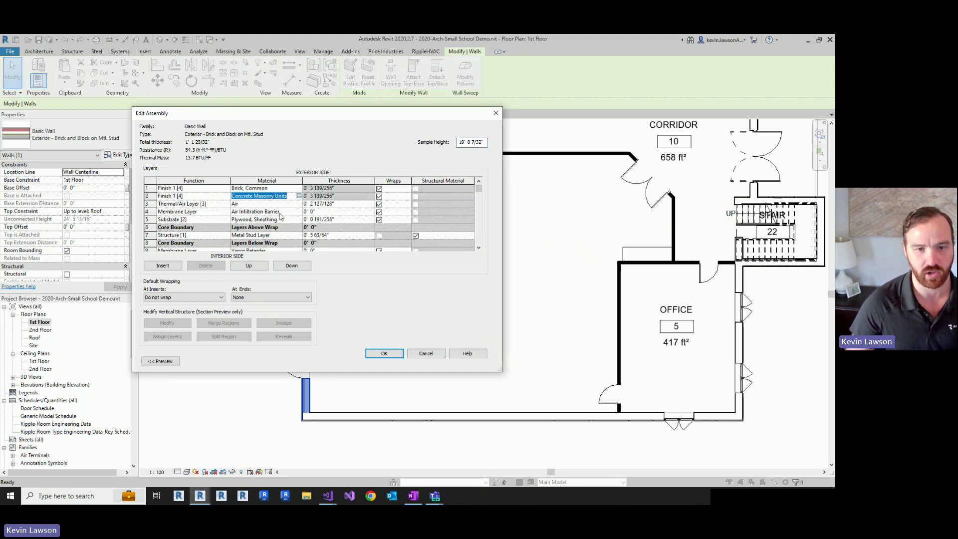
pyautogui.click(299, 195)
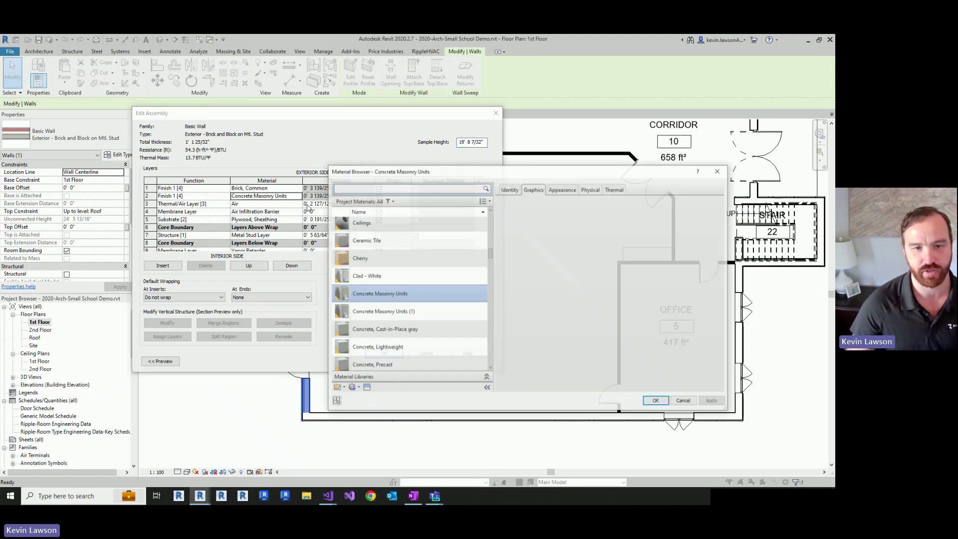
pyautogui.click(616, 190)
pyautogui.moveTo(622, 174); pyautogui.dragTo(525, 156)
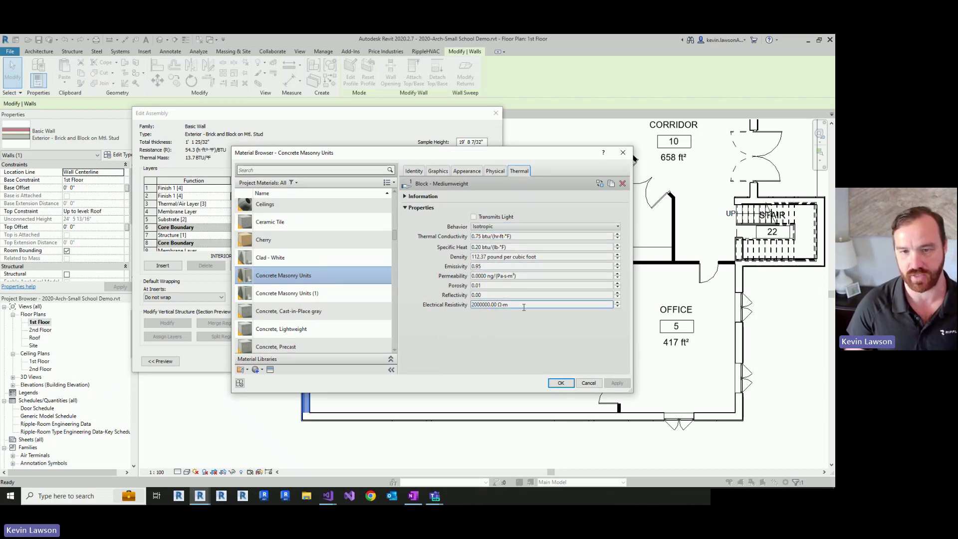
pyautogui.click(570, 385)
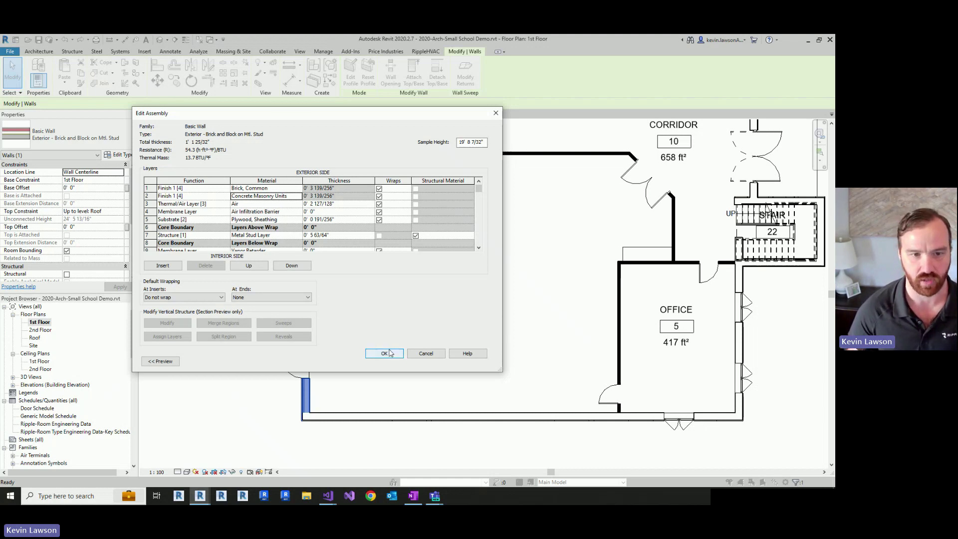
# Step: Browse the project materials available for the Concrete Masonry Units layer, keep its material and close the wall's structure and type properties
pyautogui.click(295, 197)
pyautogui.click(299, 196)
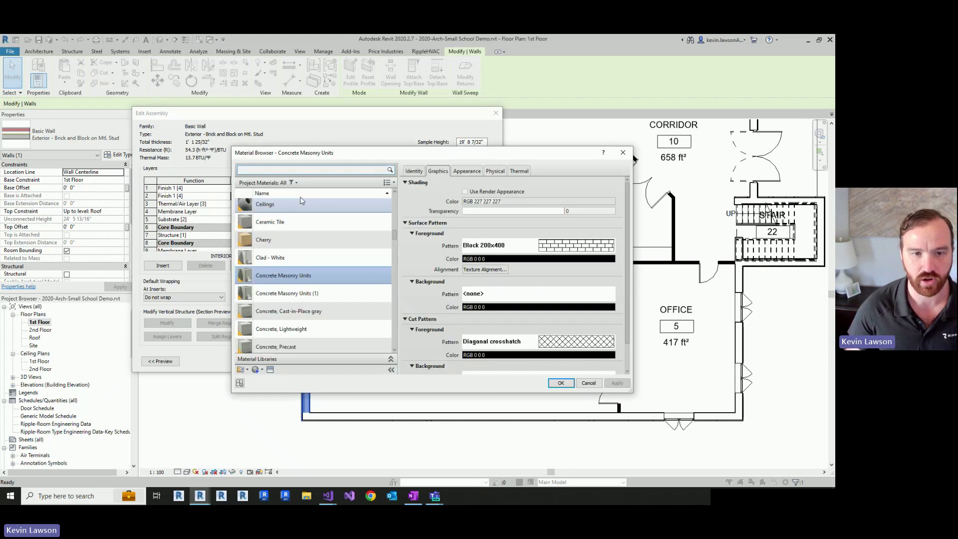
pyautogui.scroll(-10, 324, 209)
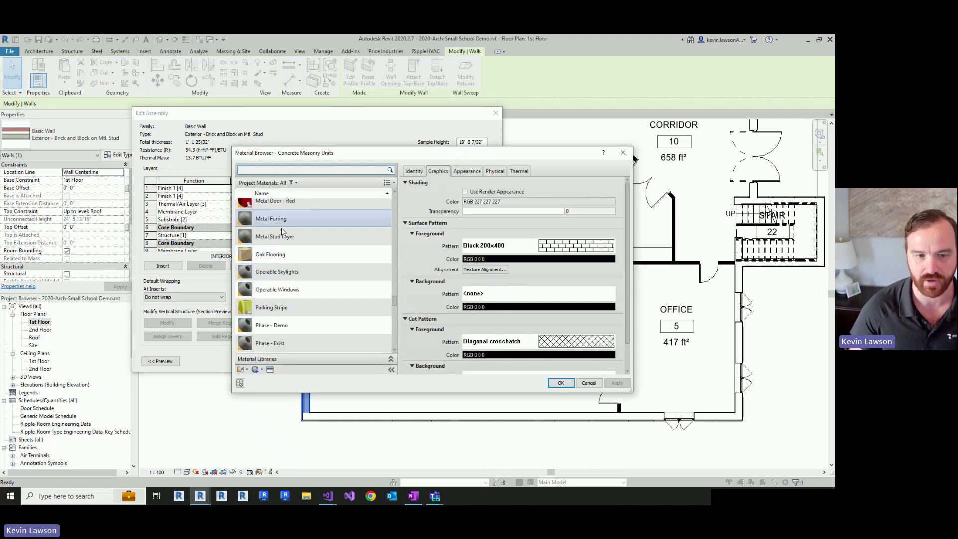
pyautogui.scroll(15, 311, 307)
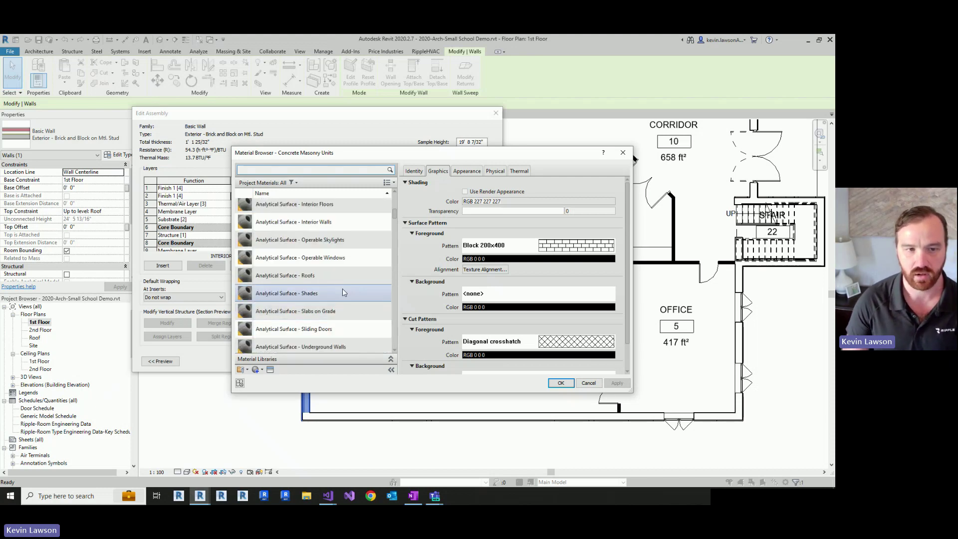
pyautogui.click(560, 383)
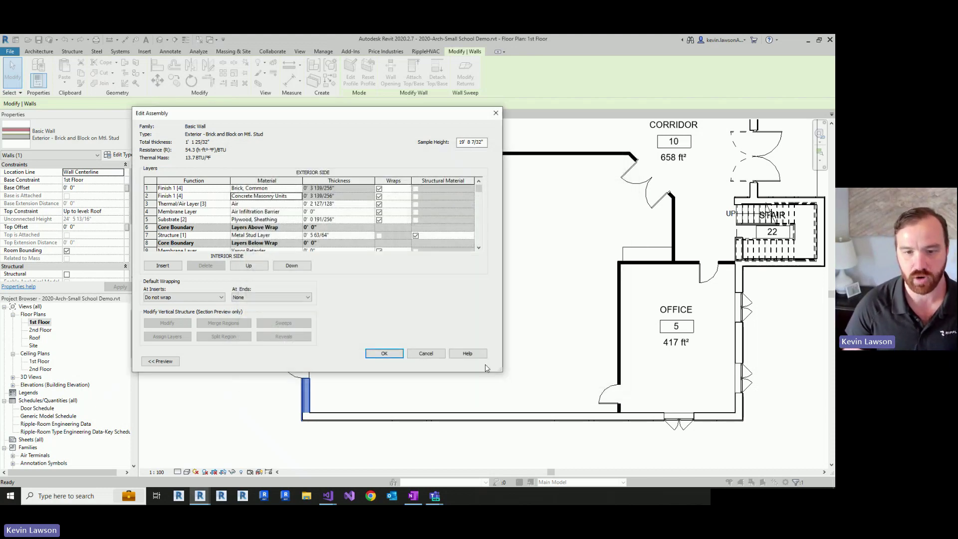
pyautogui.click(388, 354)
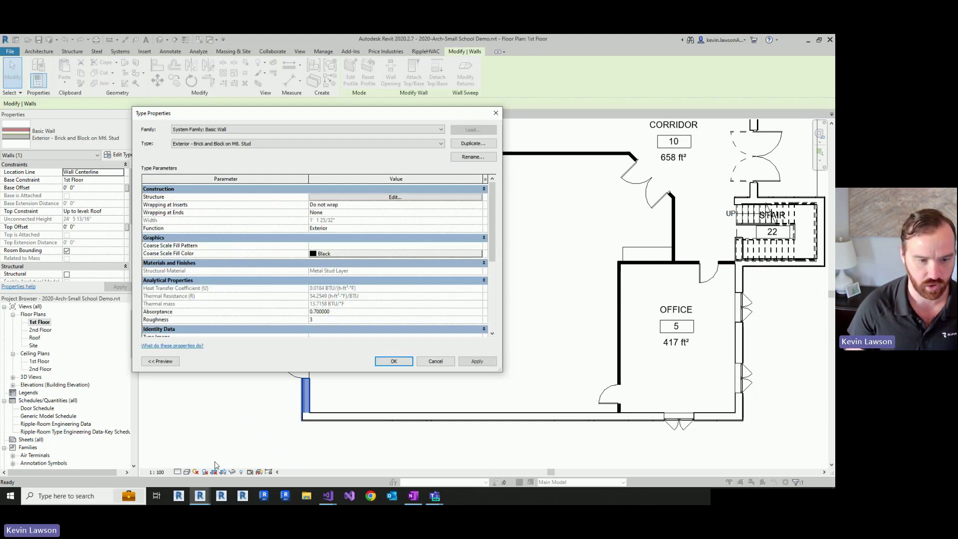
pyautogui.click(394, 362)
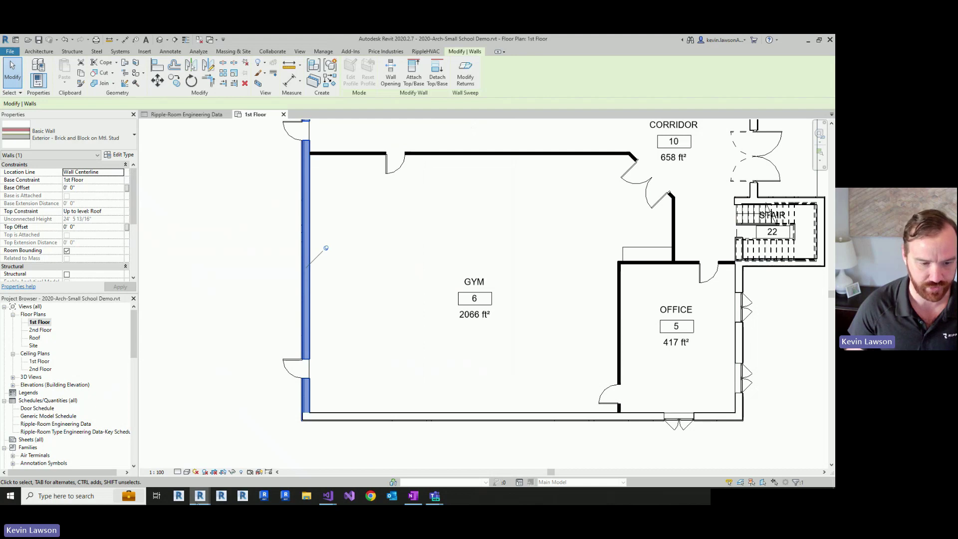
# Step: Return to the add-in, find the model's actual architectural elements and review their materials and constructions
pyautogui.moveTo(200, 496)
pyautogui.click(254, 466)
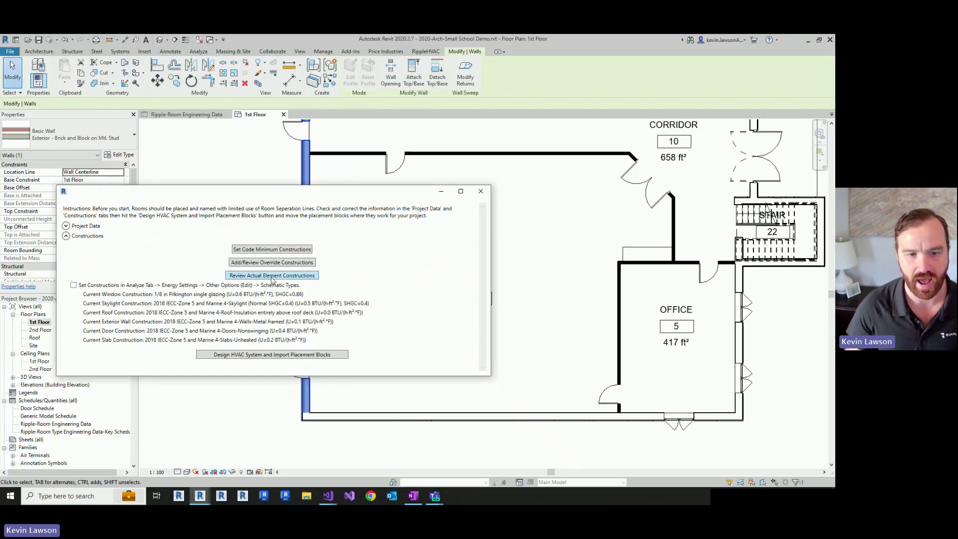
pyautogui.click(273, 278)
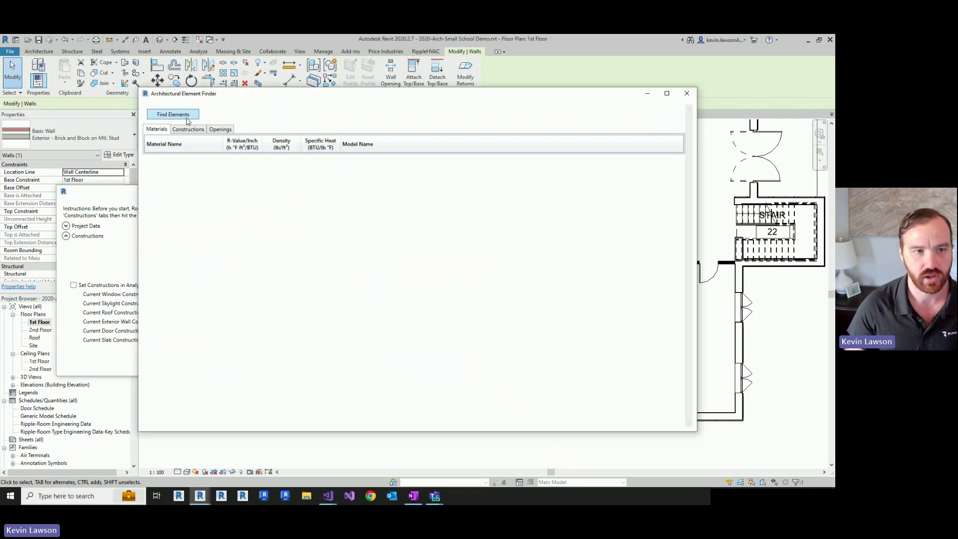
pyautogui.click(188, 116)
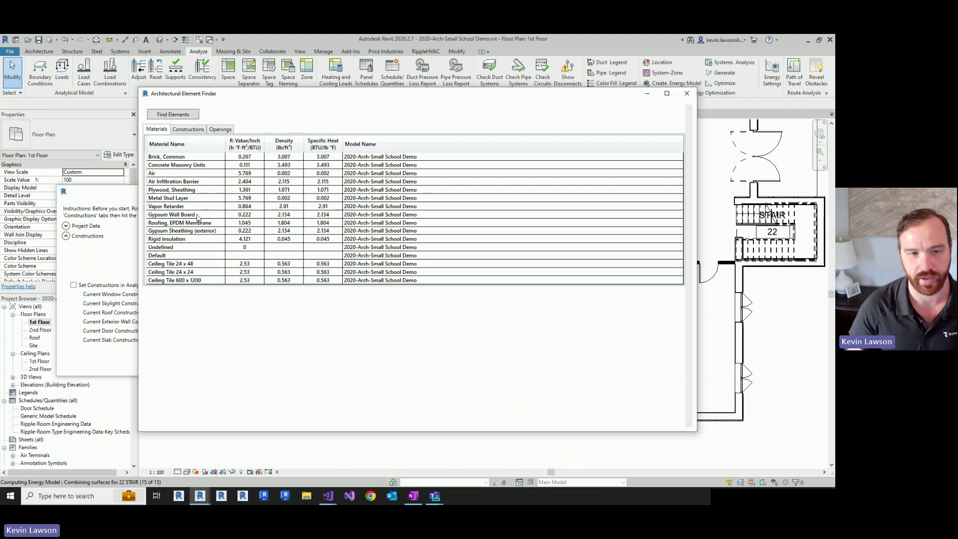
pyautogui.click(192, 131)
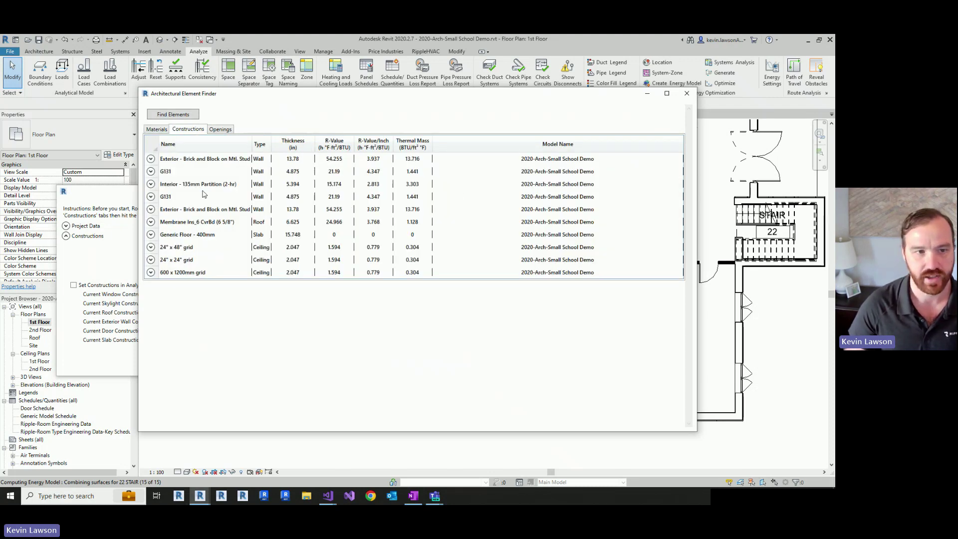
# Step: Close the Architectural Element Finder and the add-in window, and open the 2nd Floor plan
pyautogui.press('Escape')
pyautogui.click(535, 154)
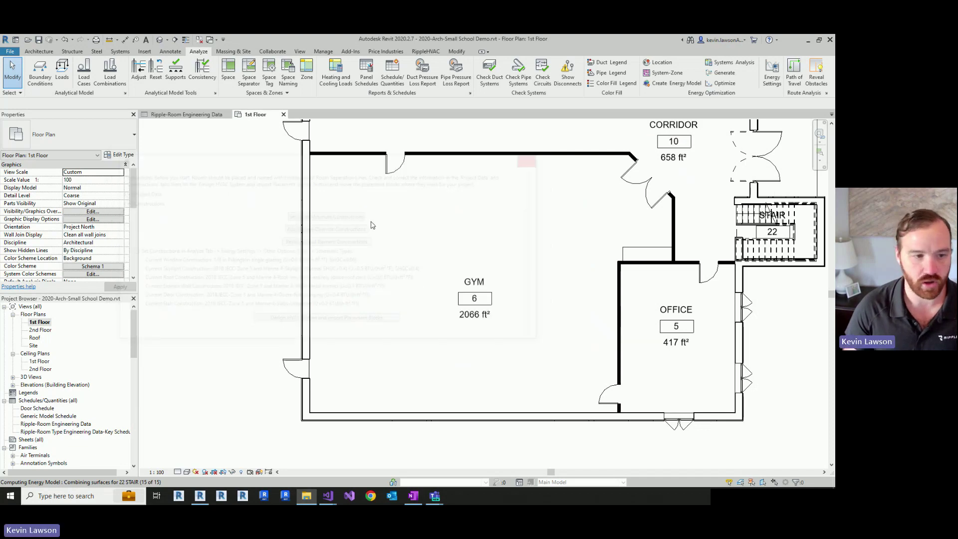
pyautogui.doubleClick(40, 330)
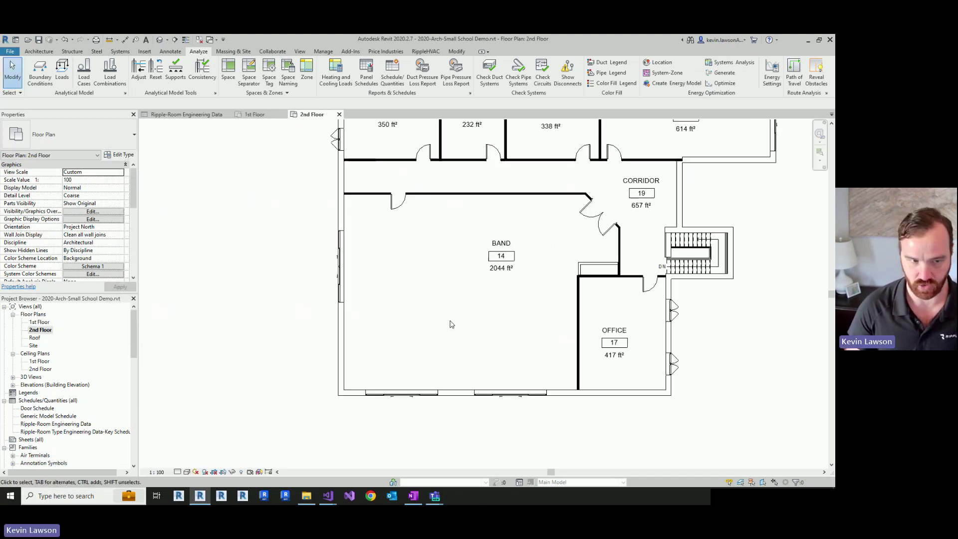
pyautogui.scroll(-1, 451, 324)
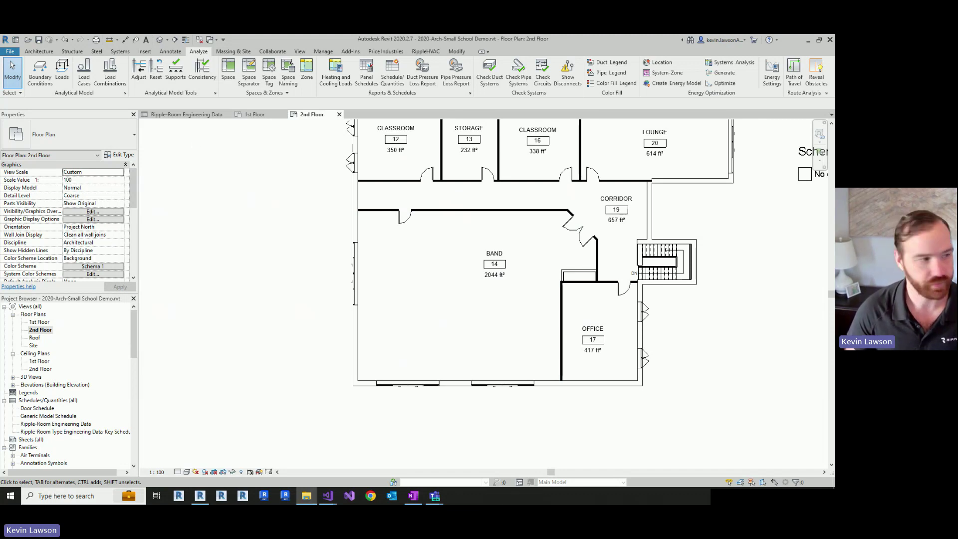
# Step: Switch to File Explorer and open the project's 2023-11-10 09.15.19 folder inside Engineering > Mech
pyautogui.click(306, 495)
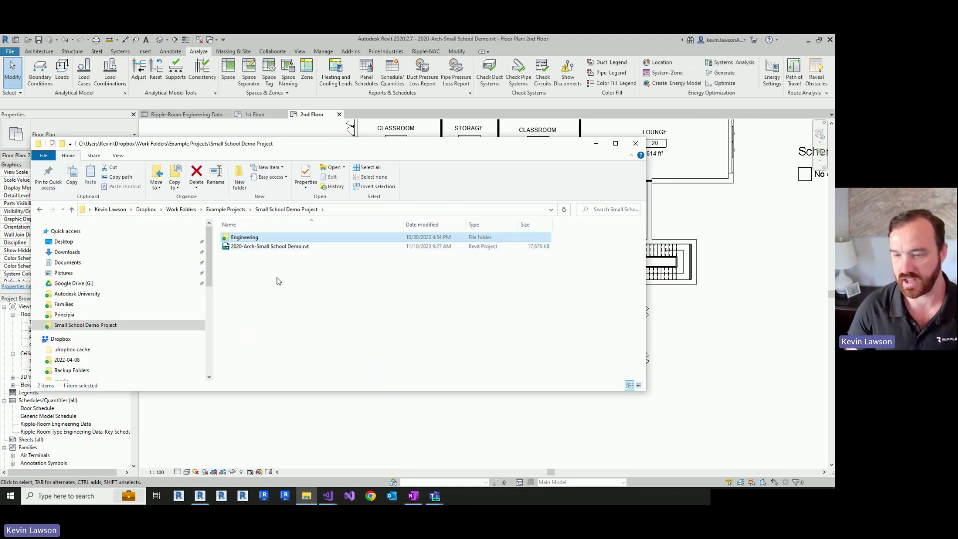
pyautogui.doubleClick(269, 238)
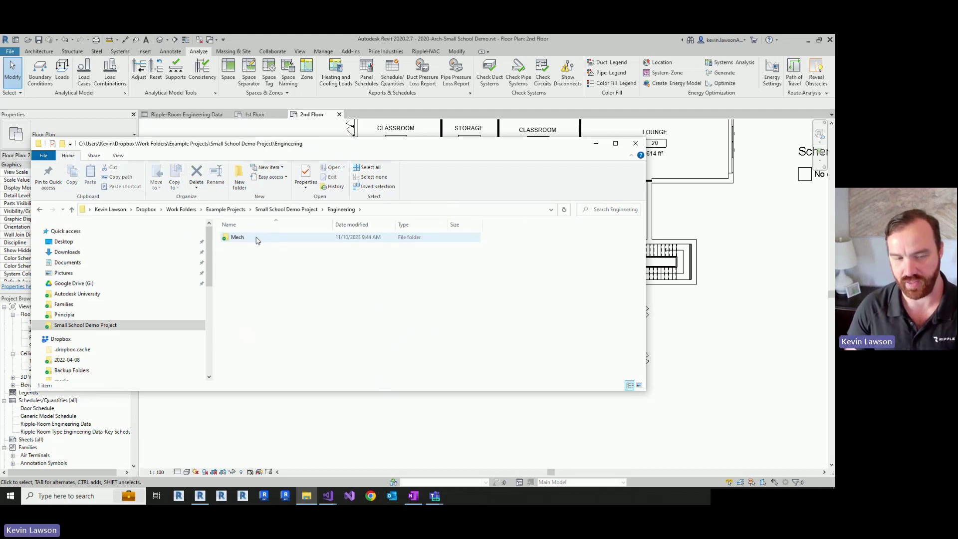
pyautogui.doubleClick(257, 240)
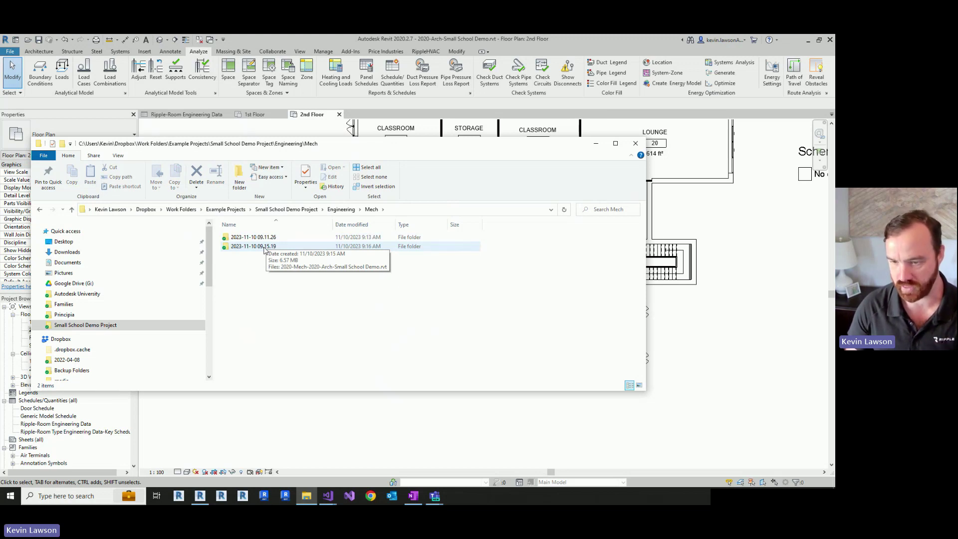
pyautogui.doubleClick(264, 248)
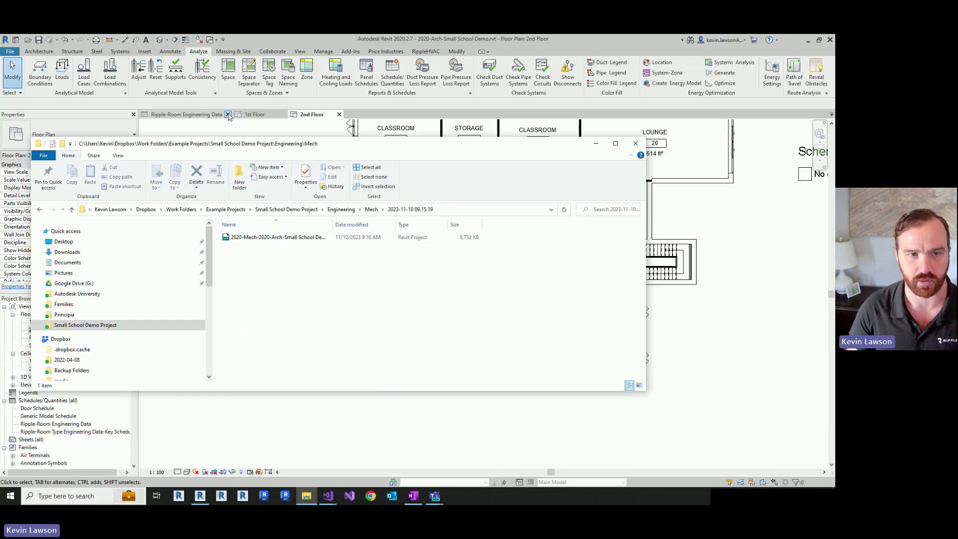
# Step: Close all open views of the architectural model in Revit and open 2020-Mech-2020-Arch-Small School Demo.rvt from the folder
pyautogui.click(230, 114)
pyautogui.click(246, 114)
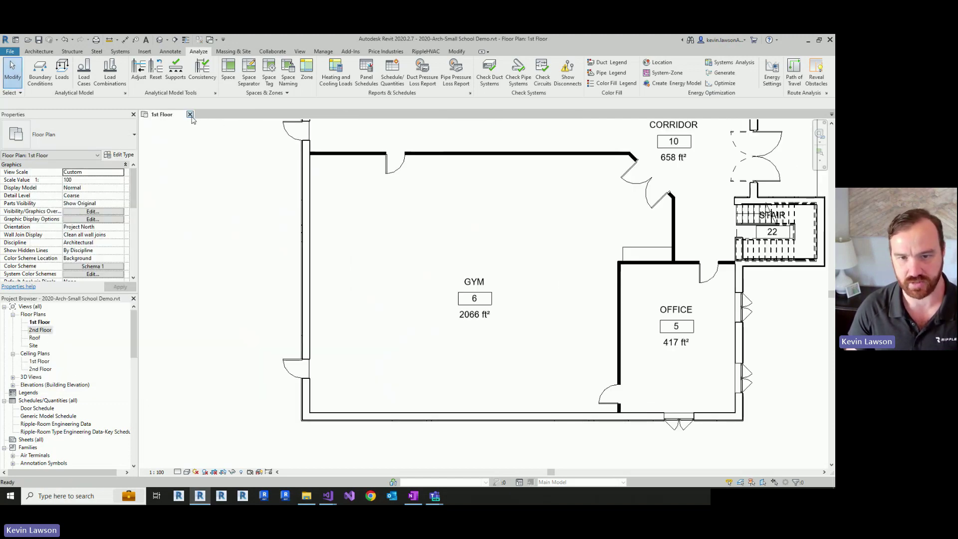
pyautogui.click(190, 114)
pyautogui.click(437, 270)
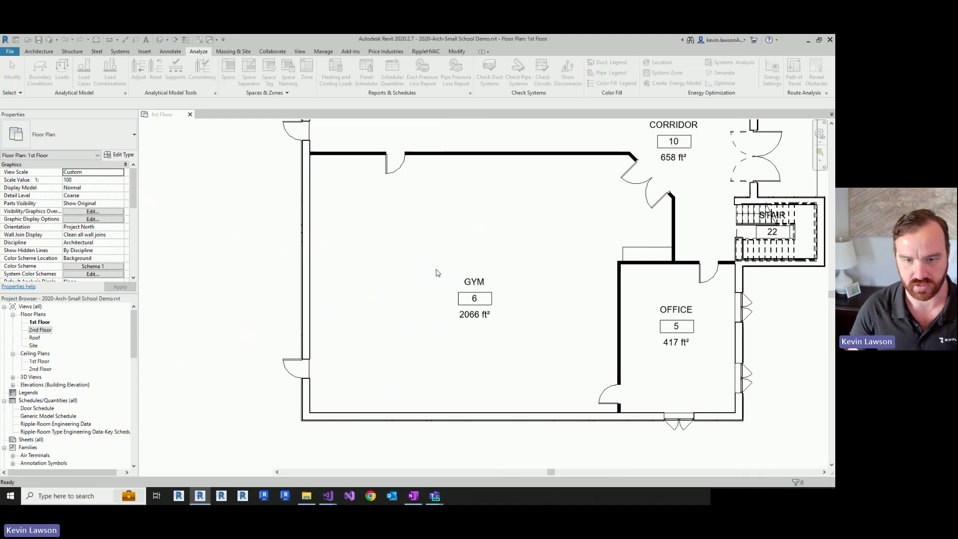
pyautogui.click(307, 496)
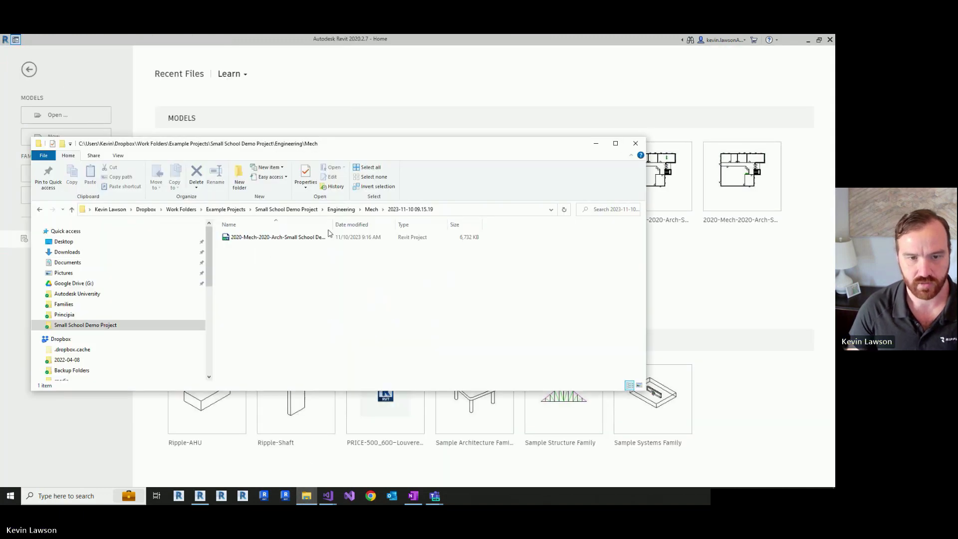
pyautogui.doubleClick(274, 238)
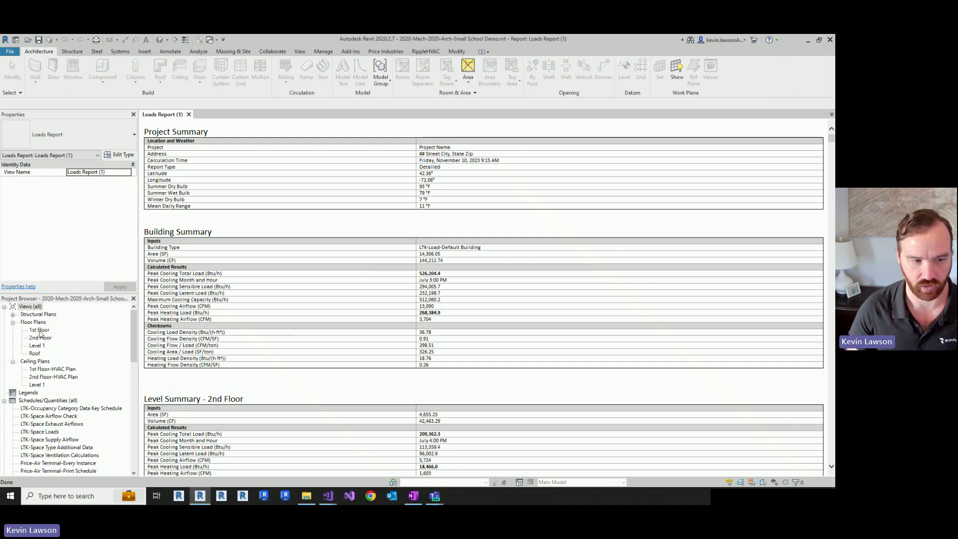
# Step: View the mechanical model's 2nd Floor plan, followed by the 2nd Floor-HVAC Plan and 1st Floor-HVAC Plan ceiling plans
pyautogui.click(38, 340)
pyautogui.doubleClick(38, 339)
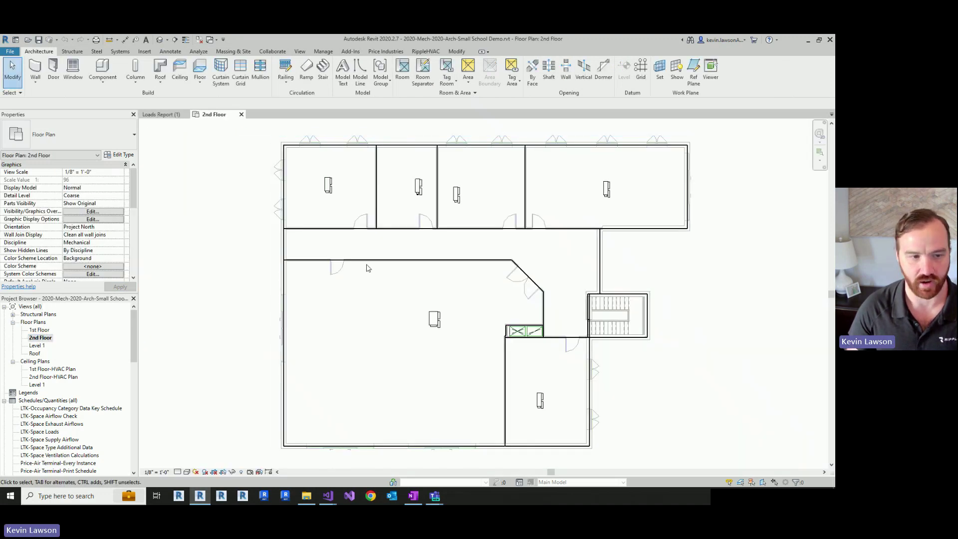
pyautogui.doubleClick(53, 377)
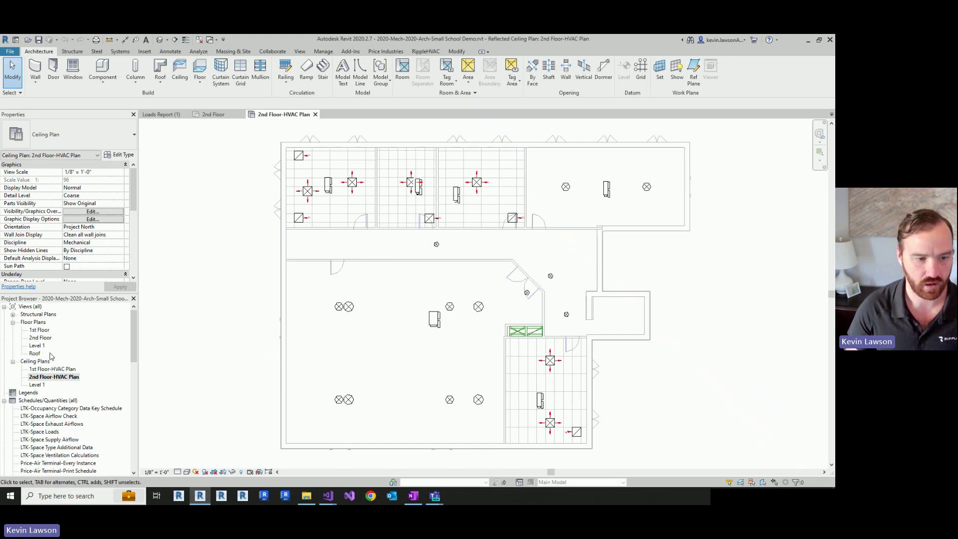
pyautogui.doubleClick(47, 369)
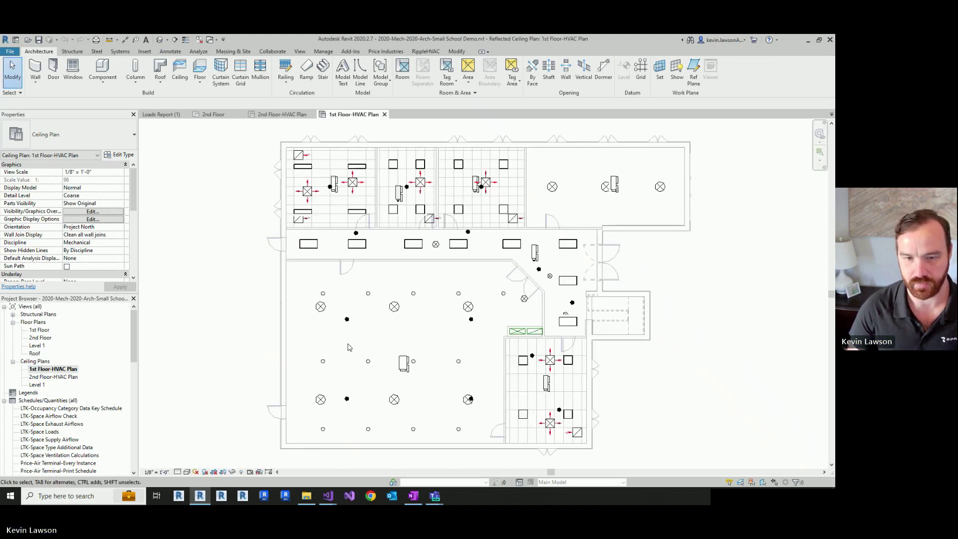
# Step: Review the Price-VAV-Electric Coil schedule and open the Roof floor plan
pyautogui.scroll(-1, 65, 376)
pyautogui.scroll(-1, 64, 420)
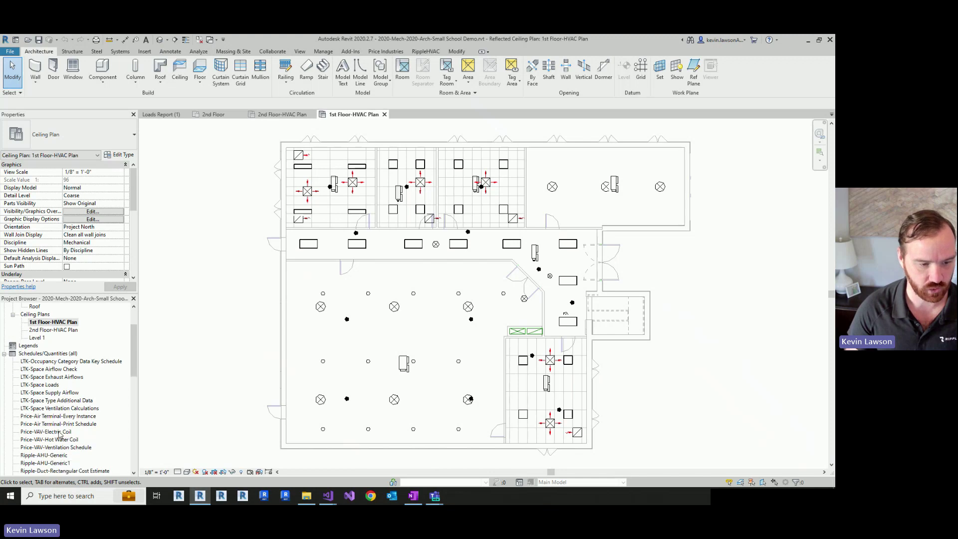
pyautogui.click(50, 432)
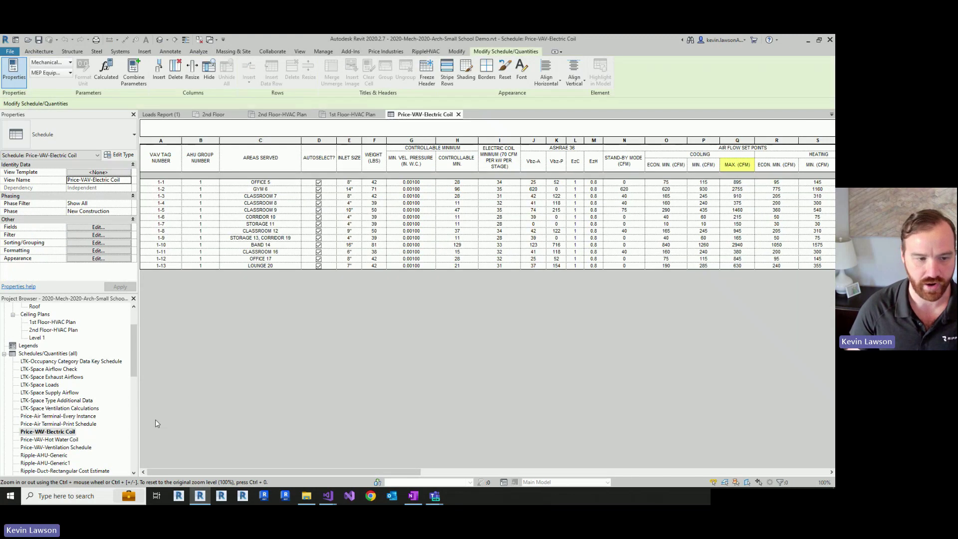
pyautogui.scroll(-1, 83, 430)
pyautogui.scroll(2, 71, 379)
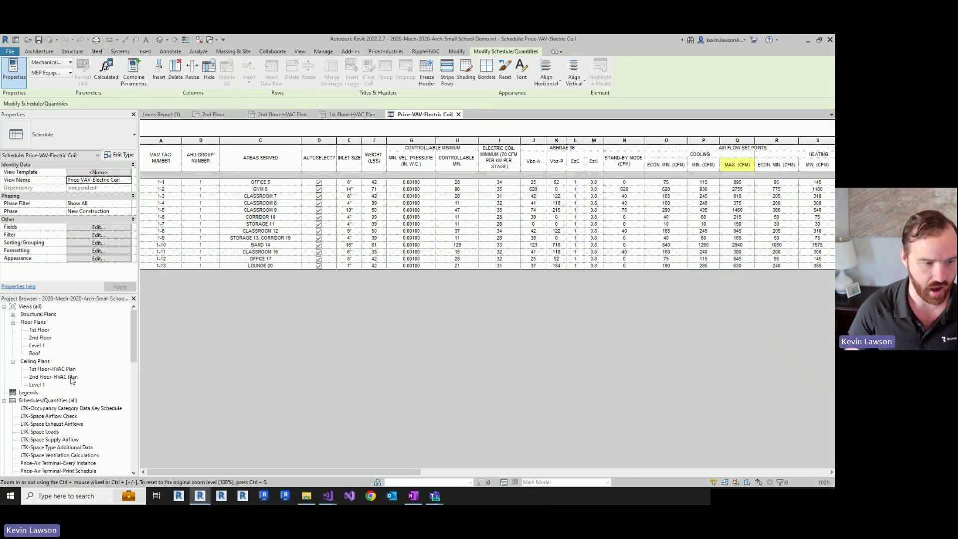
pyautogui.doubleClick(36, 354)
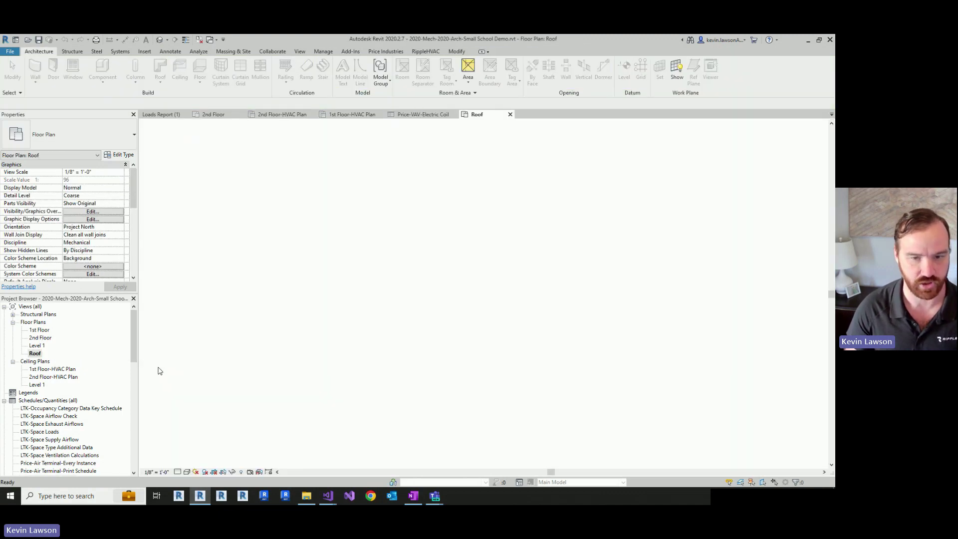
# Step: Return to File Explorer at the mechanical model's folder and clear the file selection
pyautogui.click(306, 495)
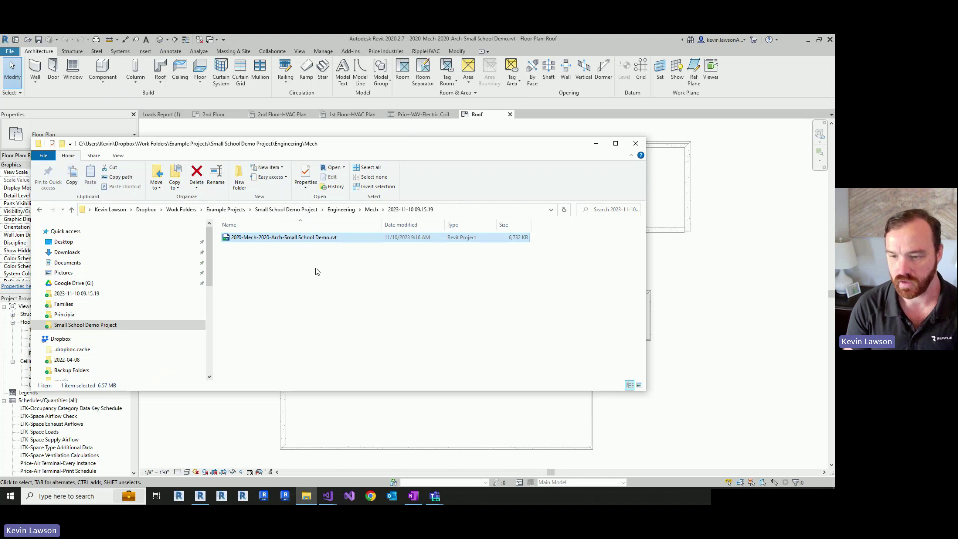
pyautogui.click(329, 284)
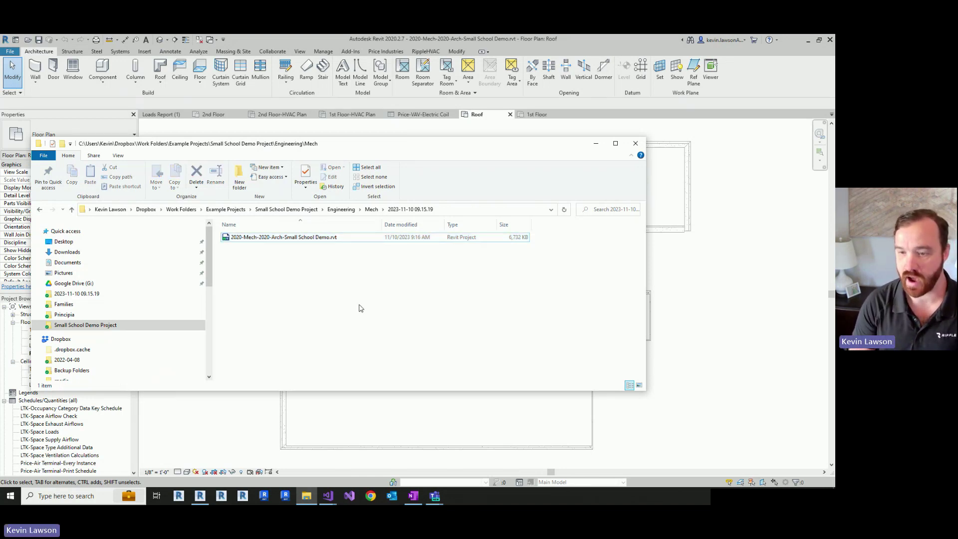